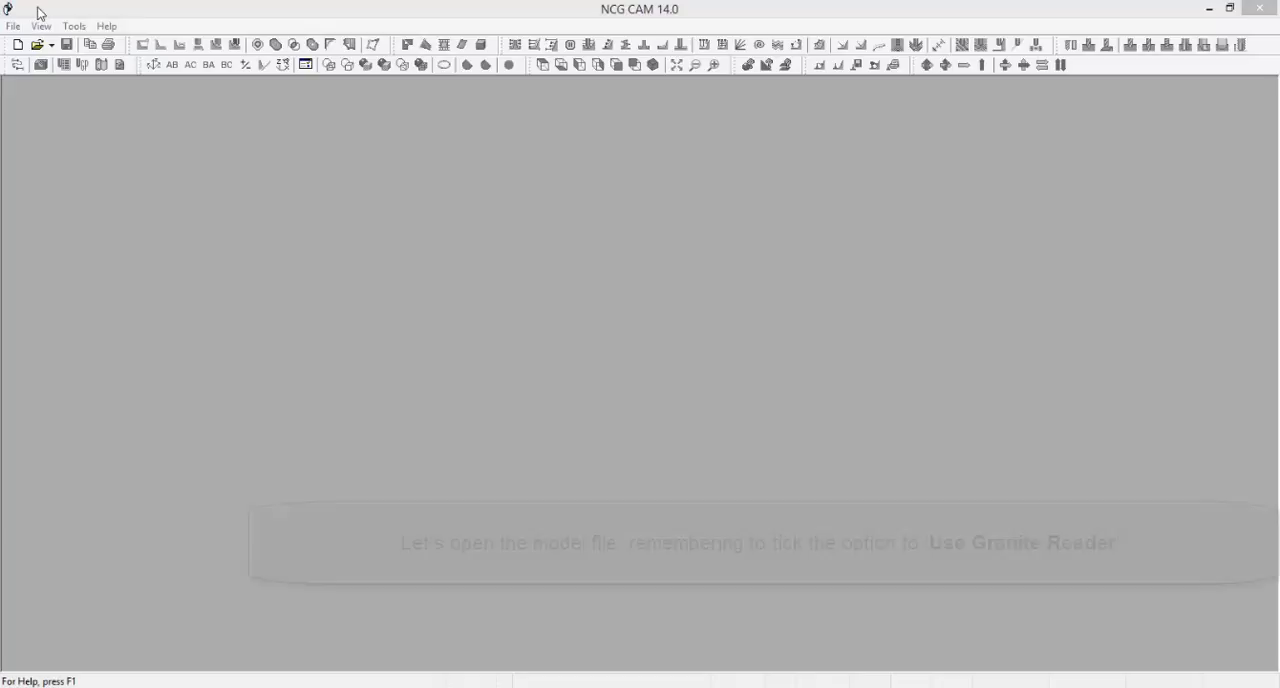
# Open Trim1.igs with the Use Granite Reader option enabled and accept the project settings
pyautogui.click(36, 44)
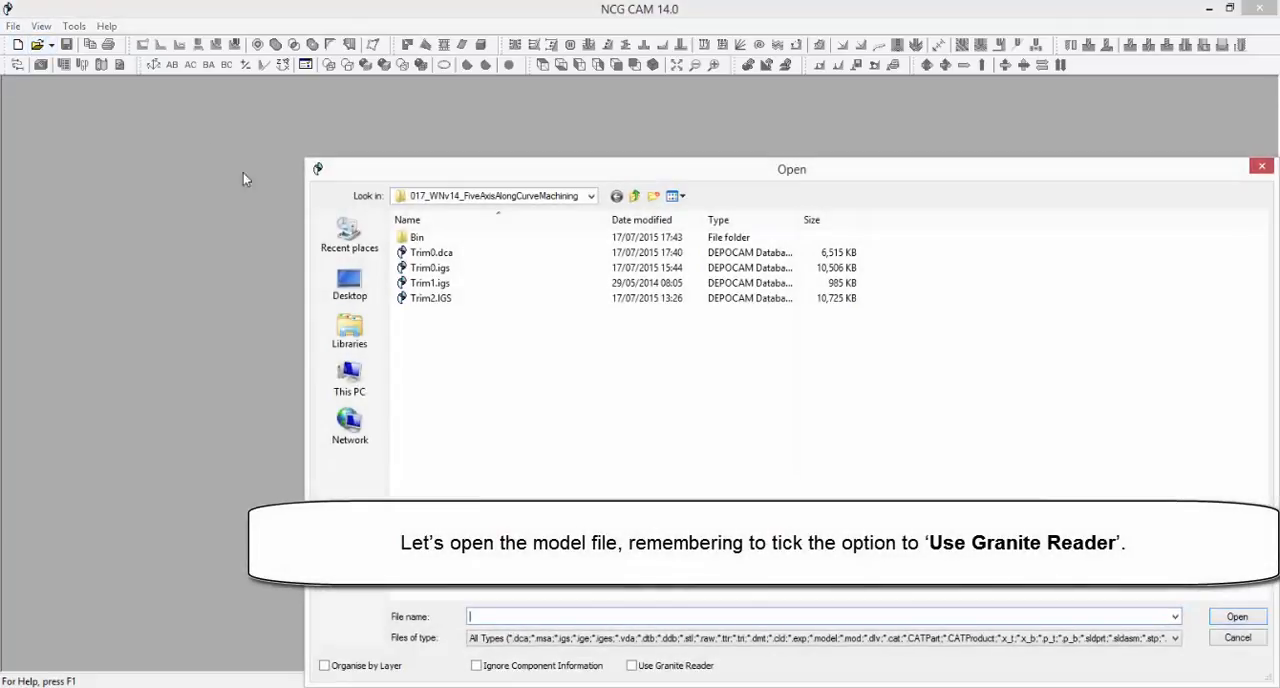
pyautogui.click(428, 283)
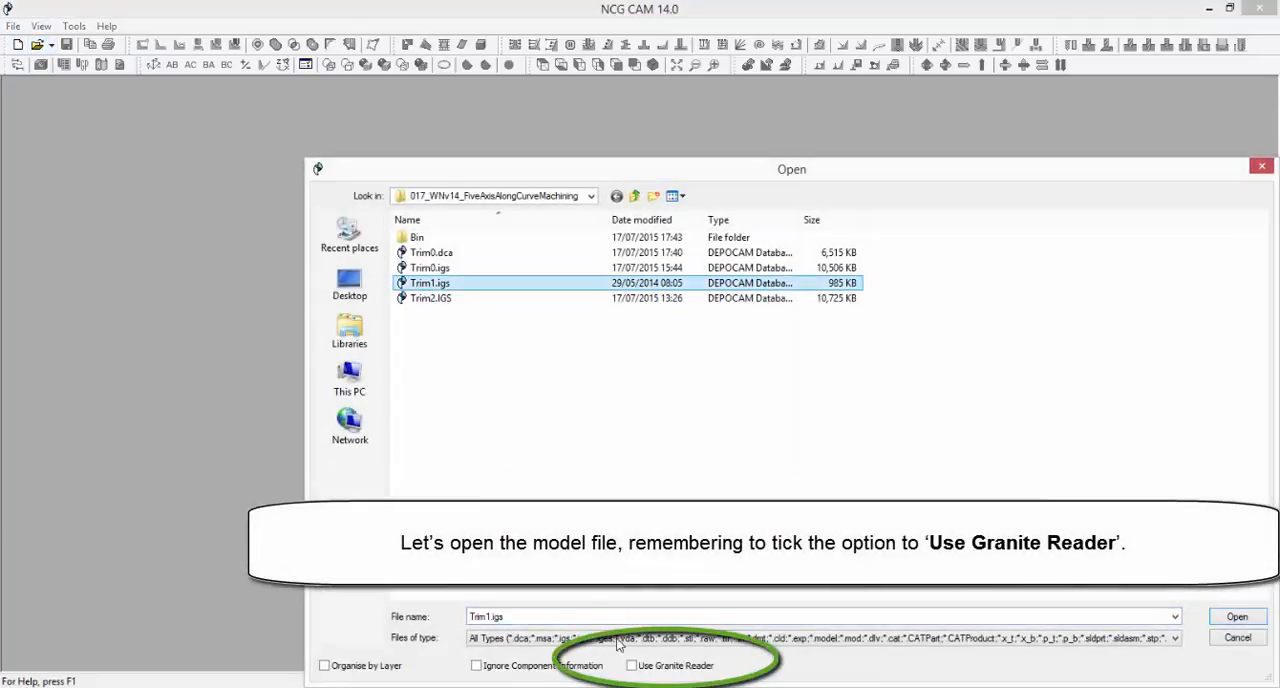
pyautogui.click(632, 666)
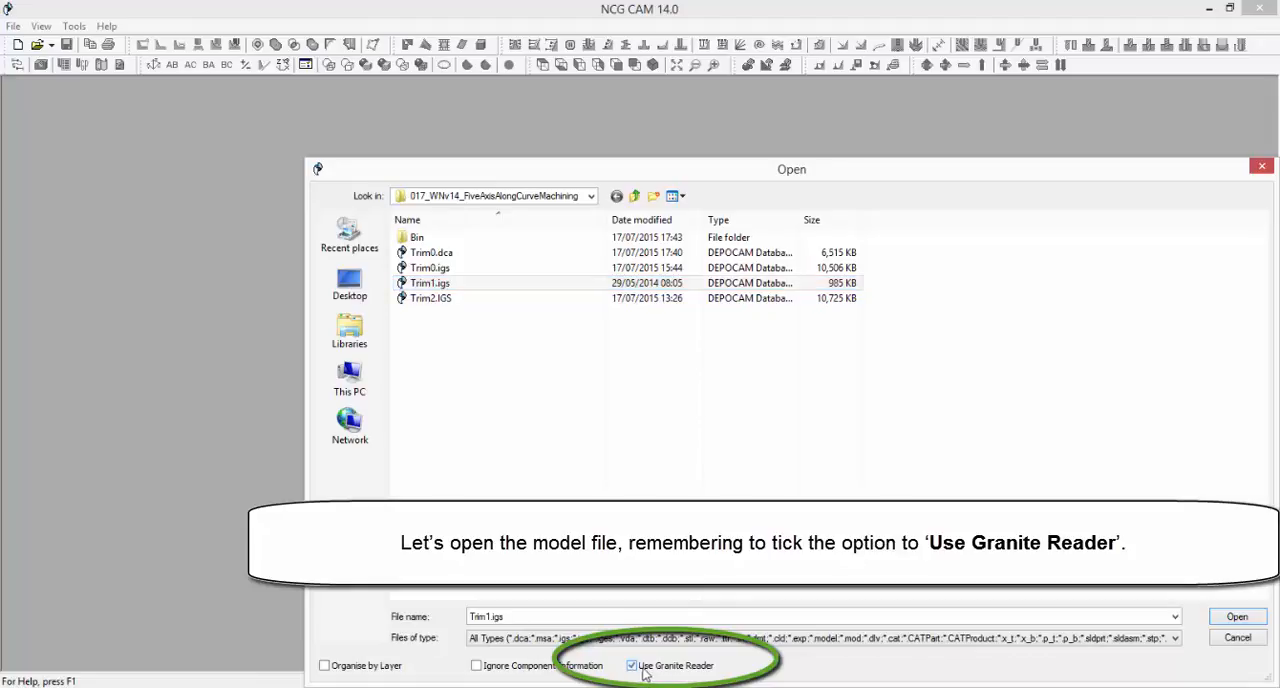
pyautogui.click(1230, 623)
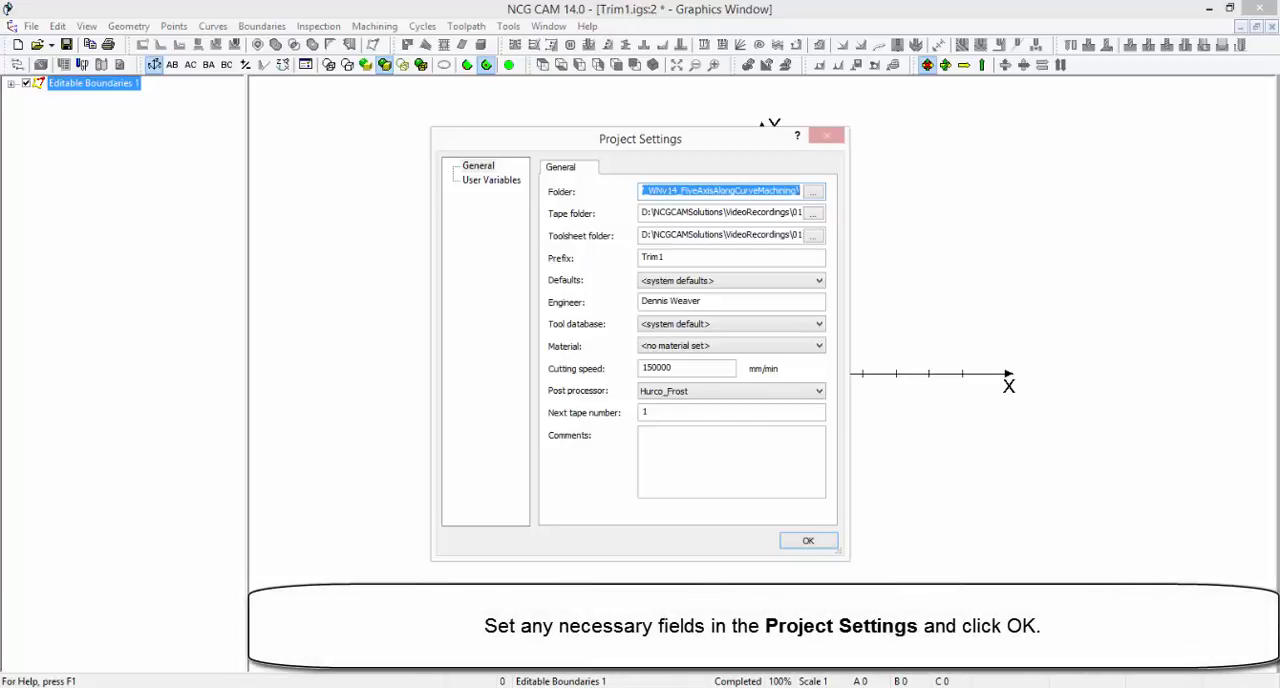
pyautogui.click(809, 543)
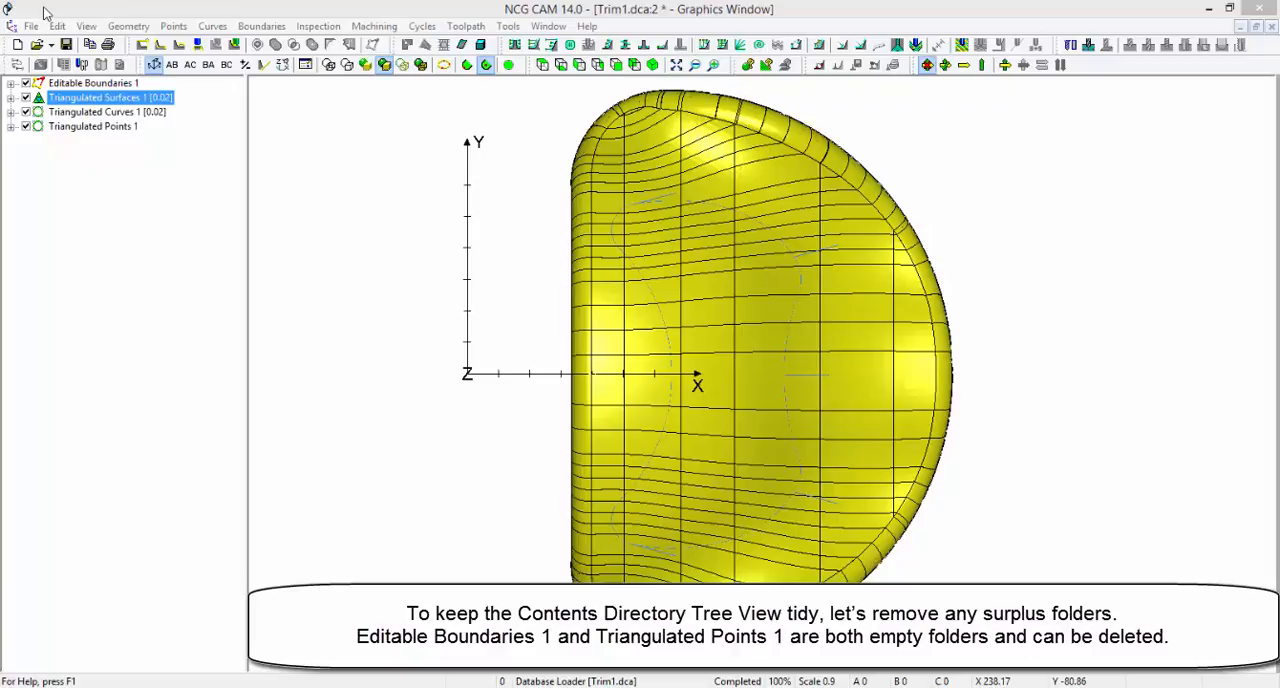
# Delete the empty Editable Boundaries 1 and Triangulated Points 1 folders
pyautogui.click(88, 84)
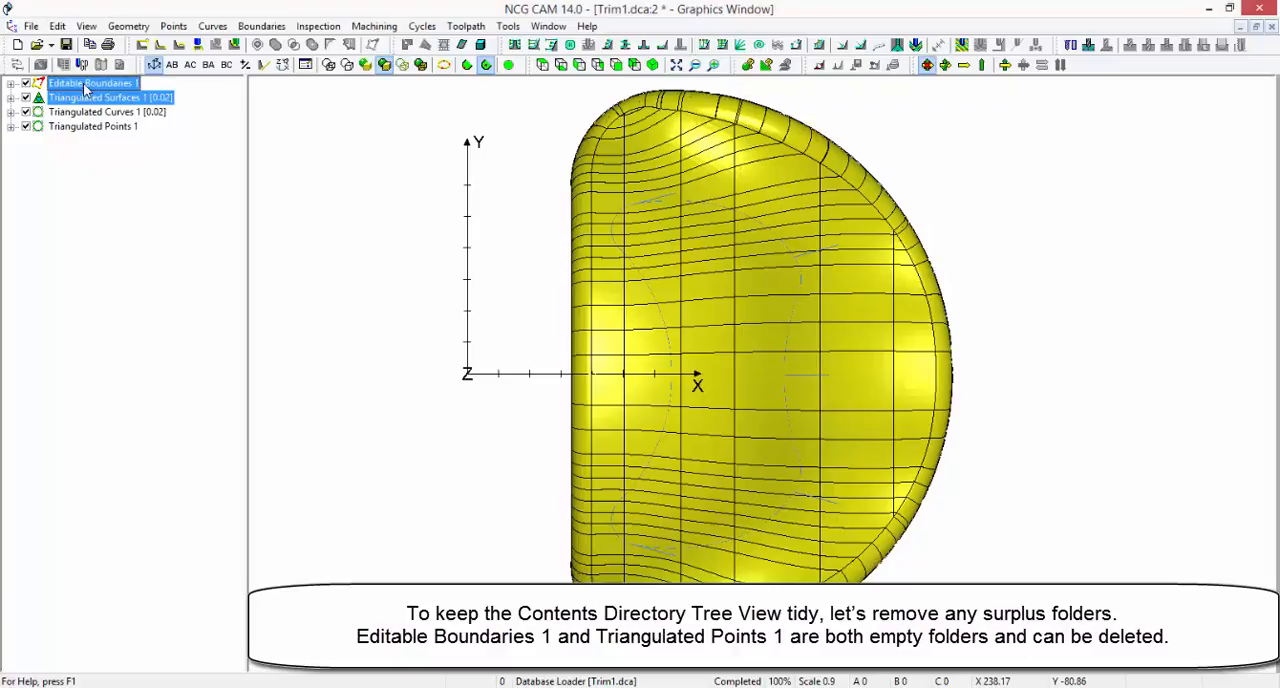
pyautogui.keyDown('ctrl'); pyautogui.click(98, 130); pyautogui.keyUp('ctrl')
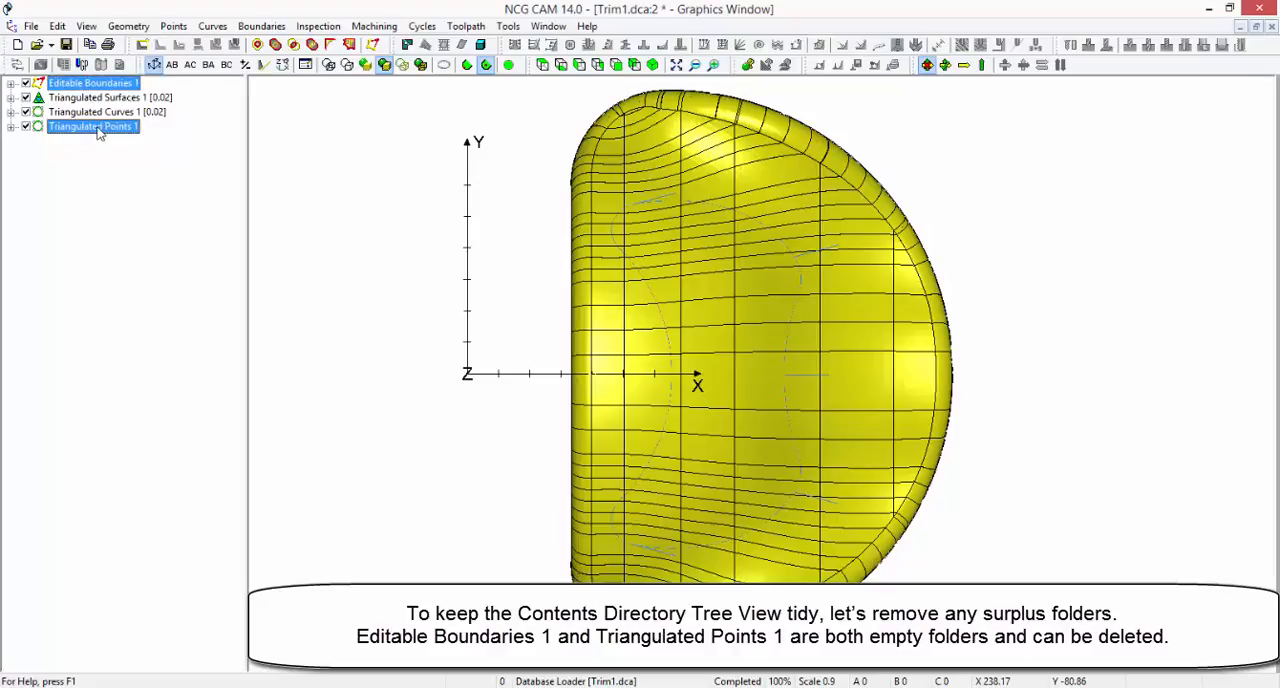
pyautogui.rightClick(98, 129)
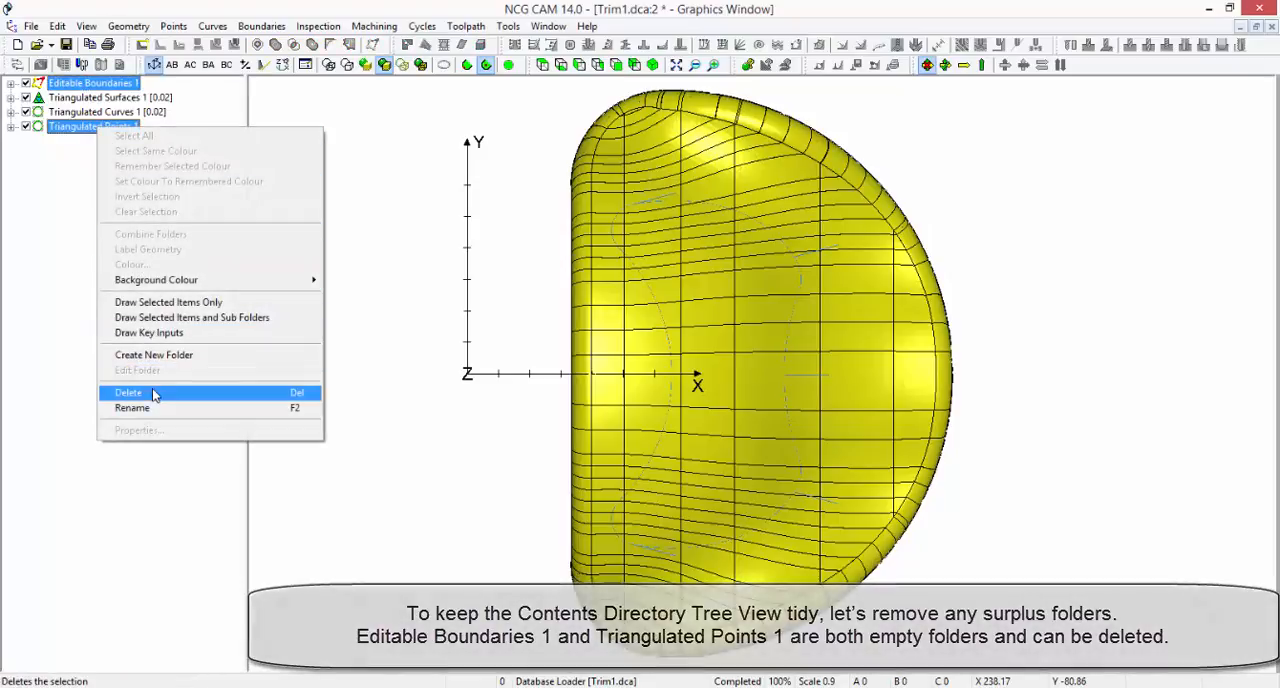
pyautogui.click(125, 393)
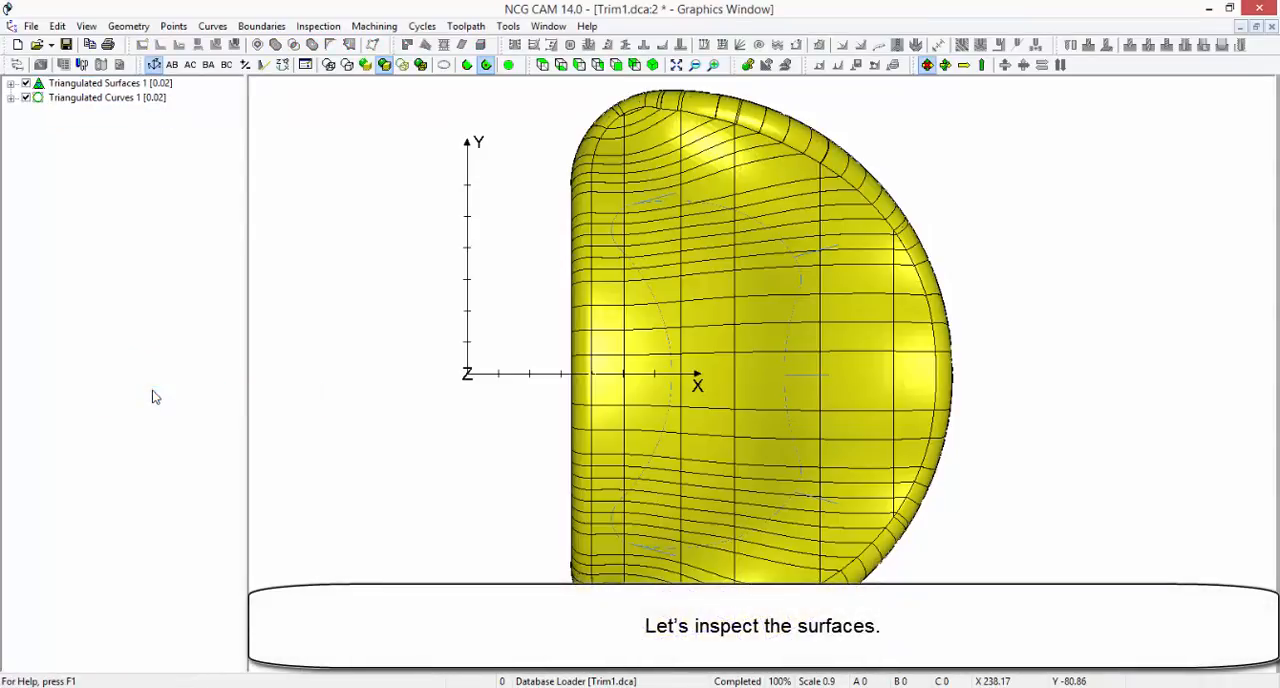
# Turn on Face Orientation rendering to inspect the face directions of the triangulated surfaces
pyautogui.click(120, 84)
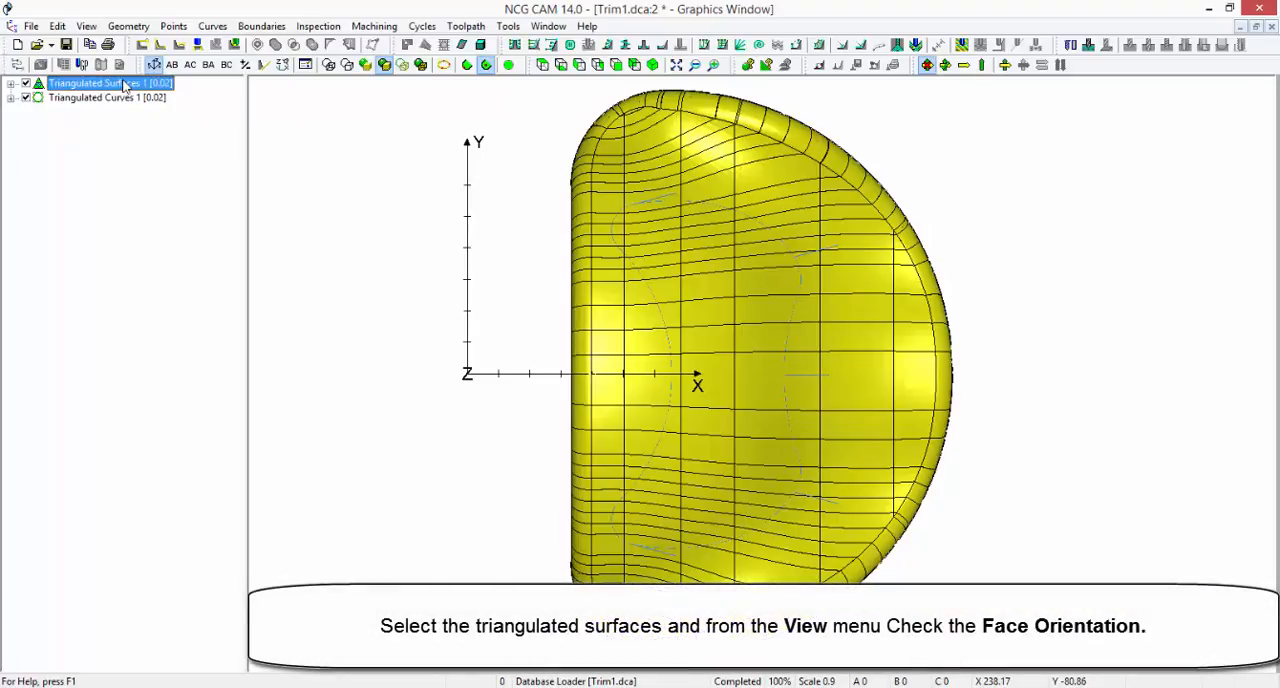
pyautogui.click(88, 26)
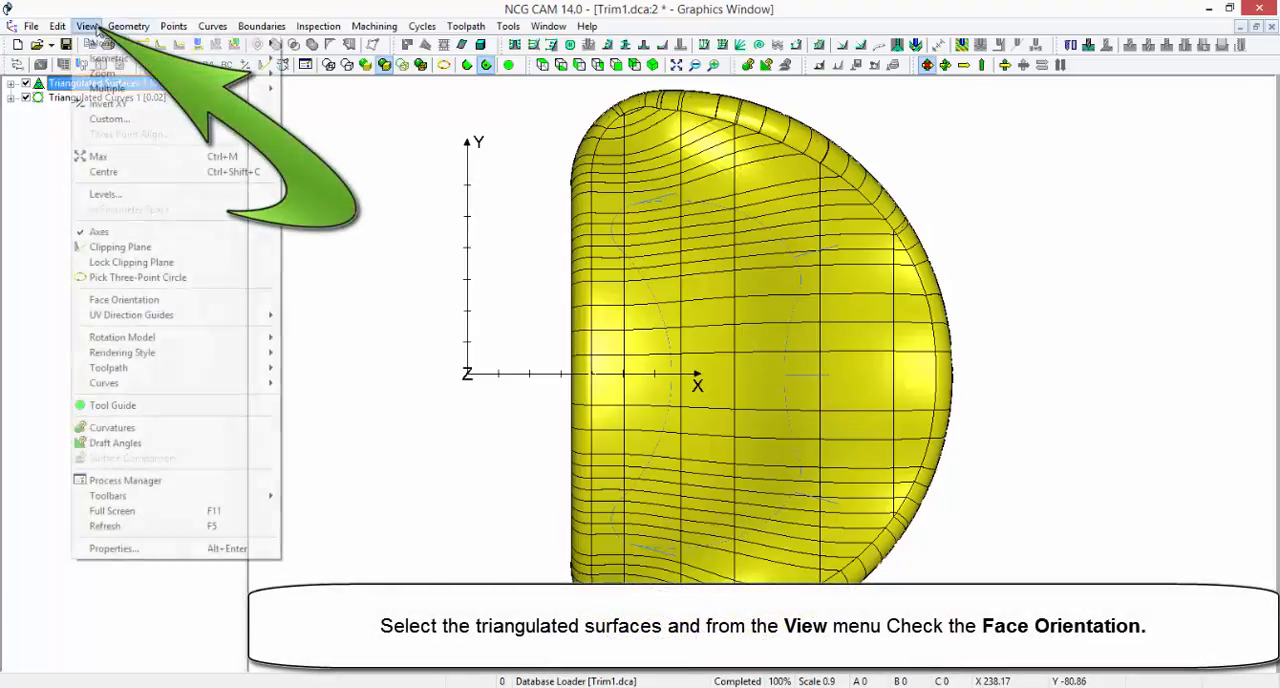
pyautogui.click(195, 300)
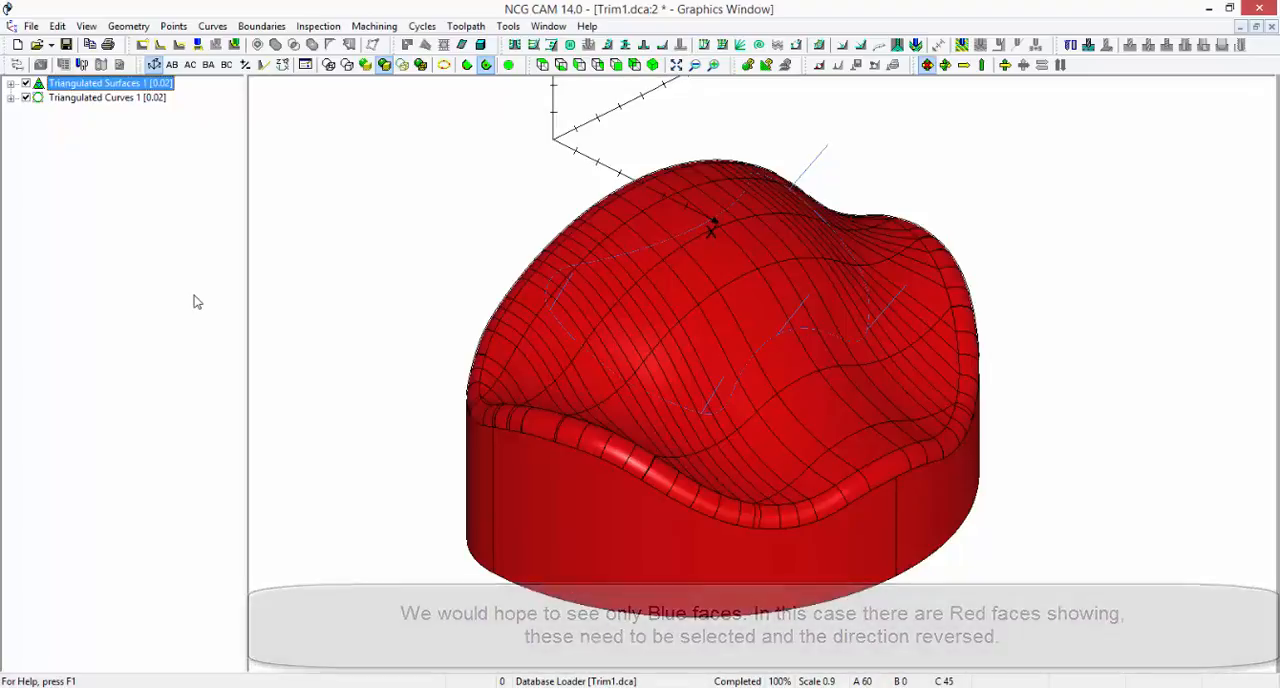
# Reverse the orientation of all the model's surfaces and switch off Face Orientation rendering
pyautogui.moveTo(328, 117); pyautogui.dragTo(1053, 582)
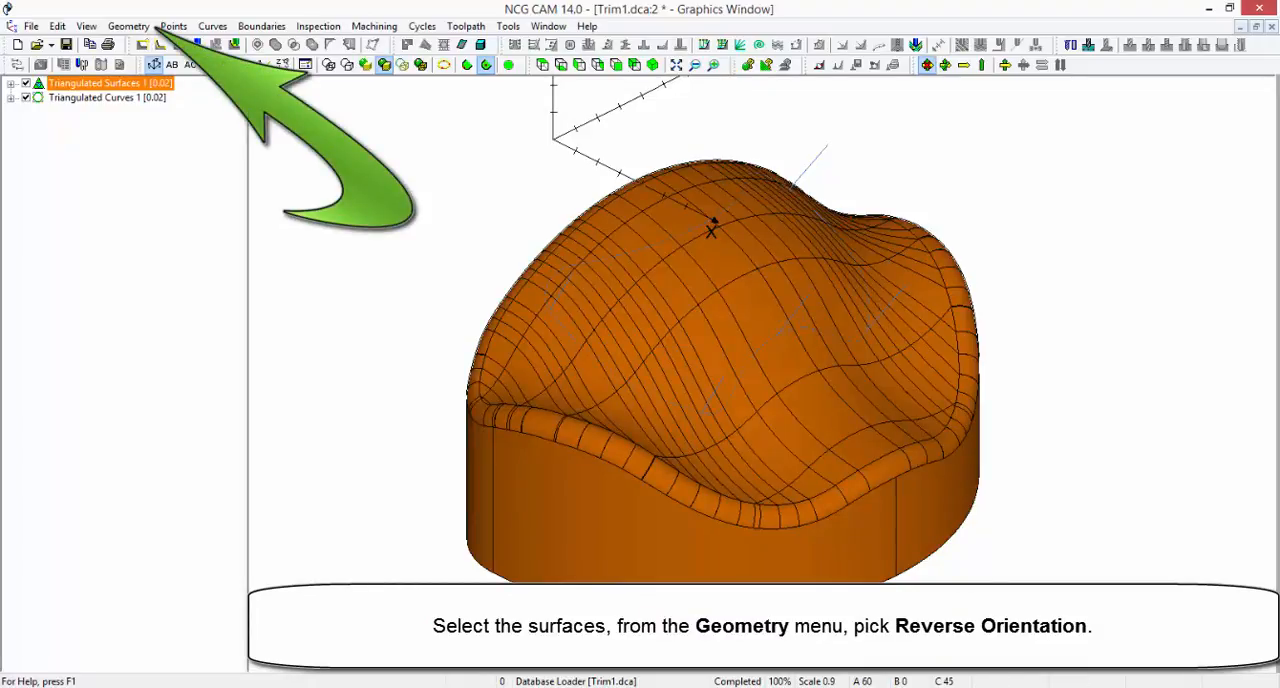
pyautogui.click(130, 26)
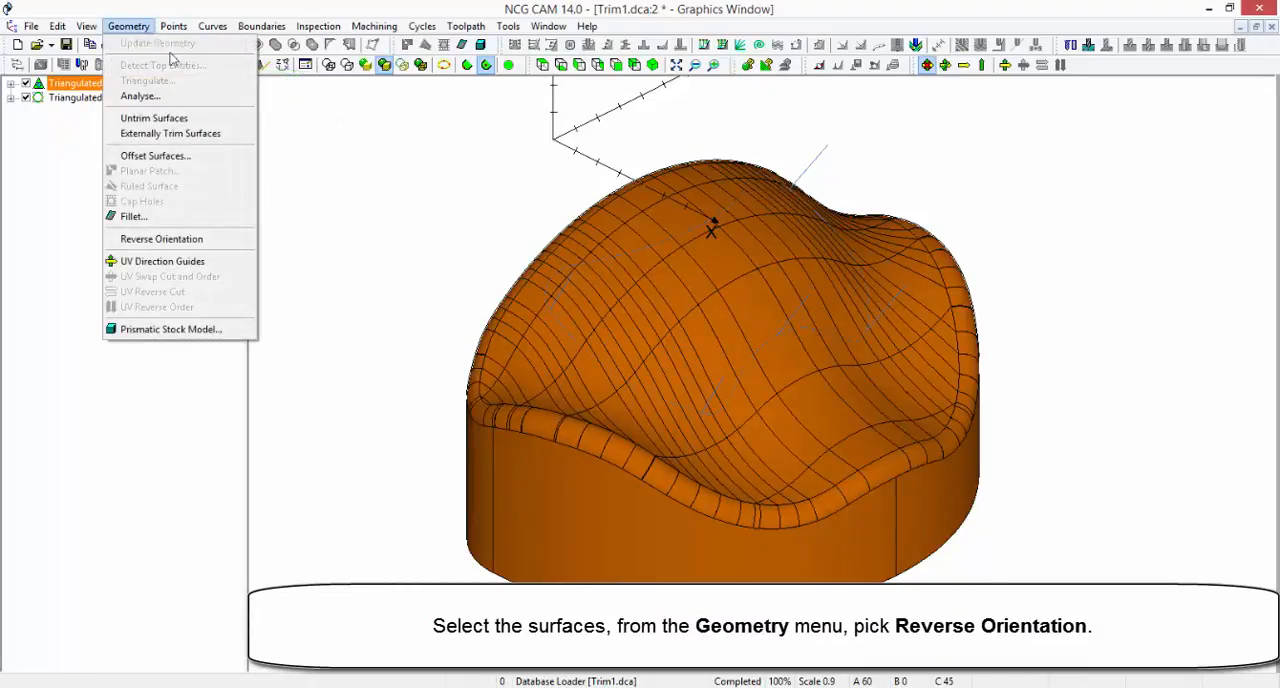
pyautogui.click(222, 244)
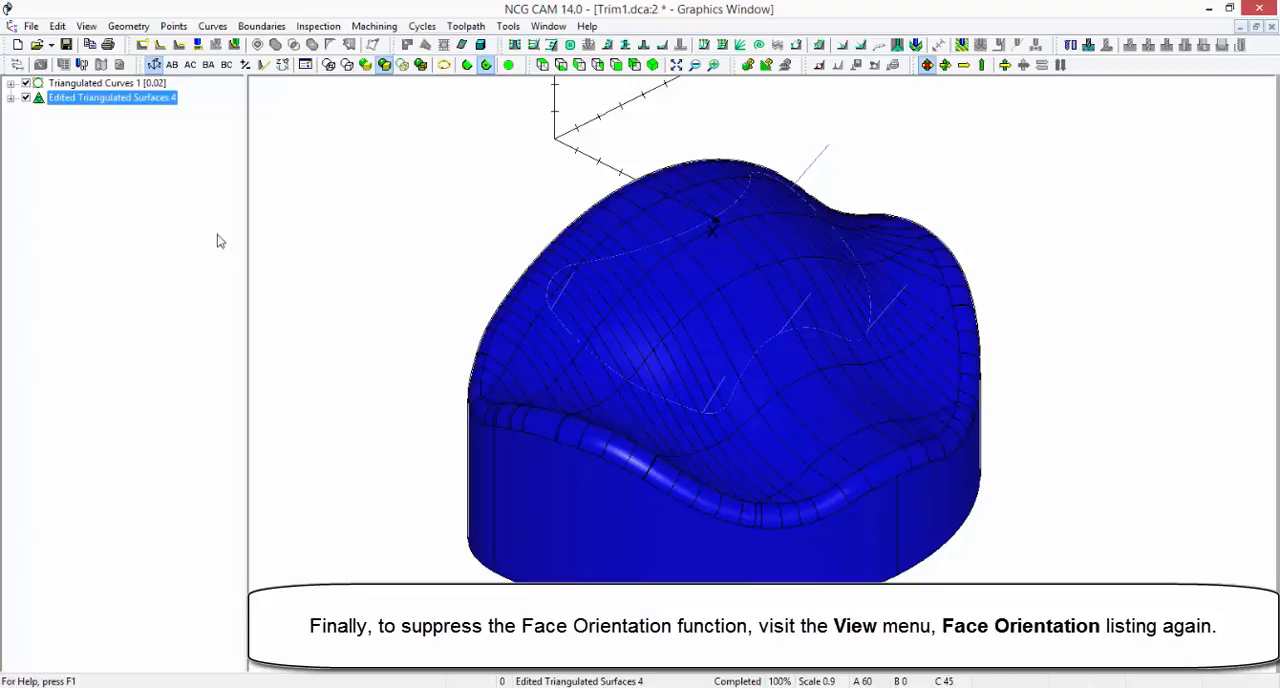
pyautogui.click(90, 27)
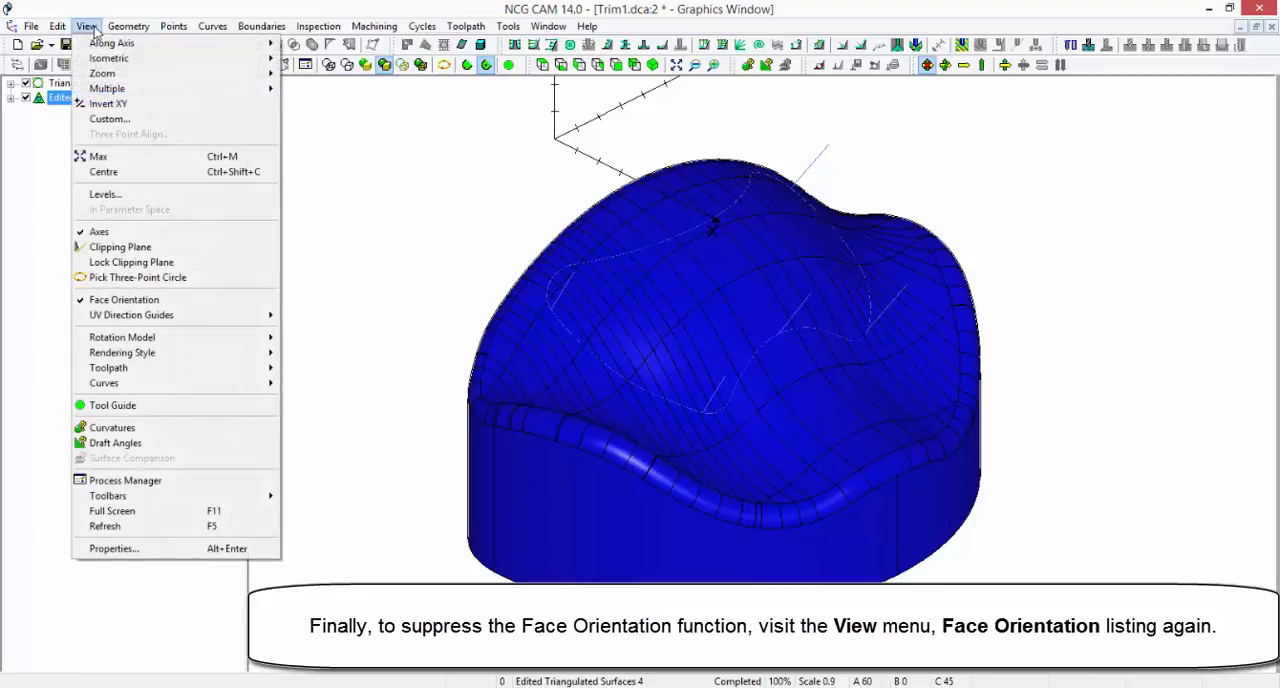
pyautogui.click(203, 301)
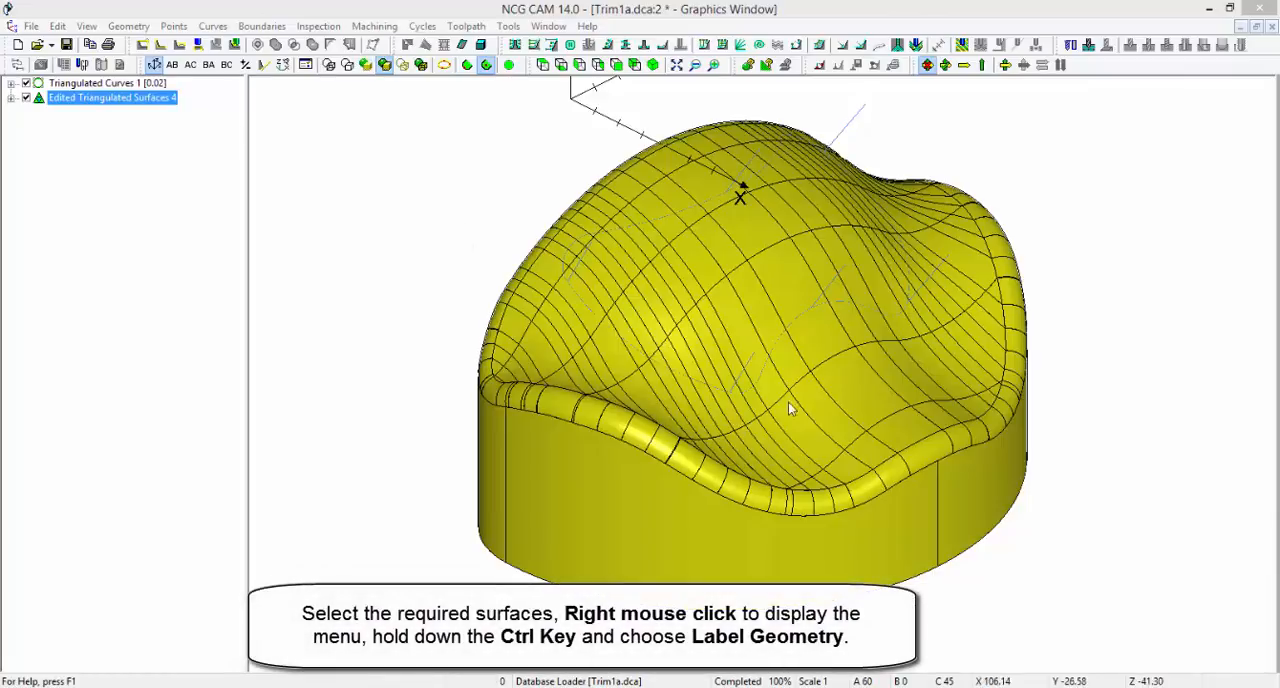
# Label the part's top surfaces into a separate drive surfaces folder, and hide Triangulated Curves 1 and Edited Triangulated Surfaces 4
pyautogui.click(920, 455)
pyautogui.rightClick(920, 455)
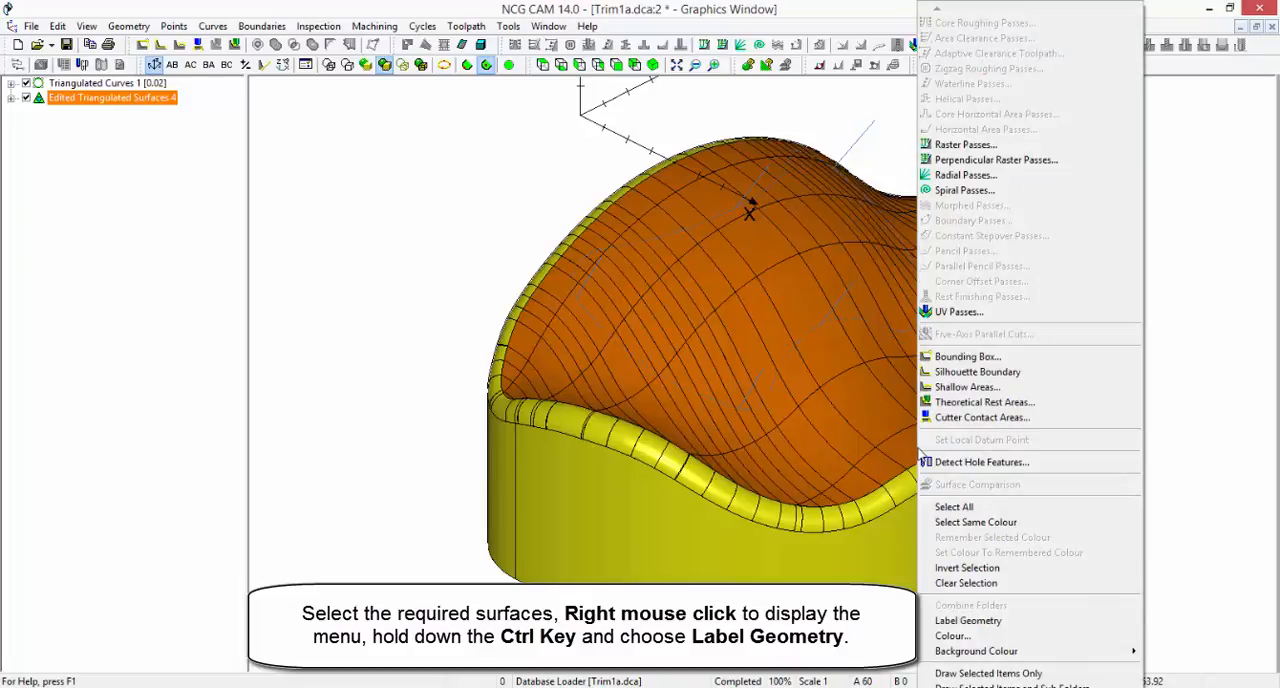
pyautogui.click(1043, 622)
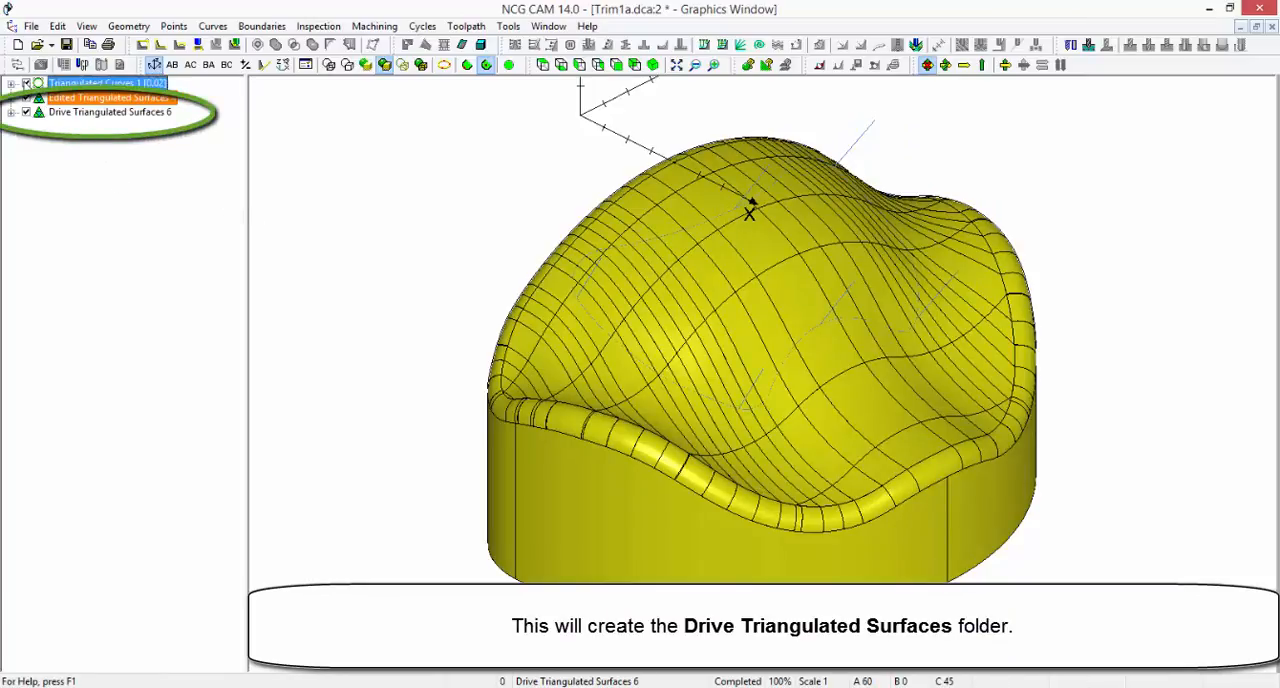
pyautogui.click(26, 98)
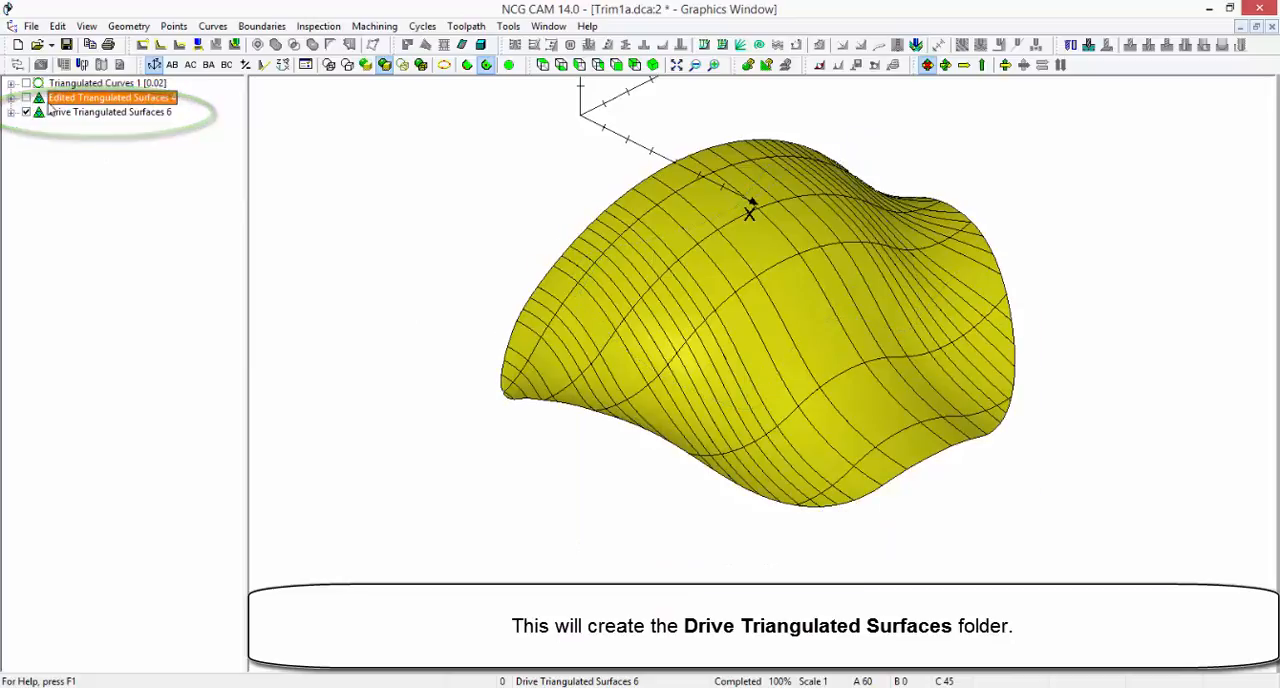
pyautogui.click(62, 113)
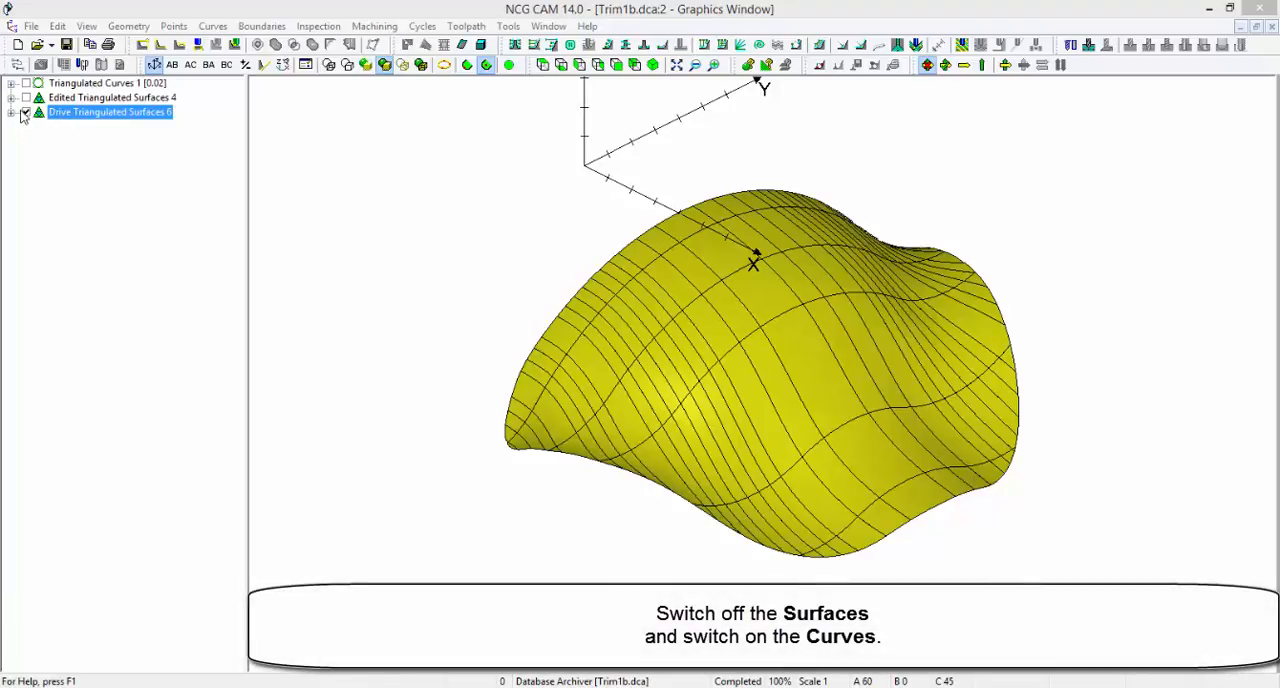
# Hide the drive surfaces and show Triangulated Curves 1 instead
pyautogui.click(25, 112)
pyautogui.click(26, 83)
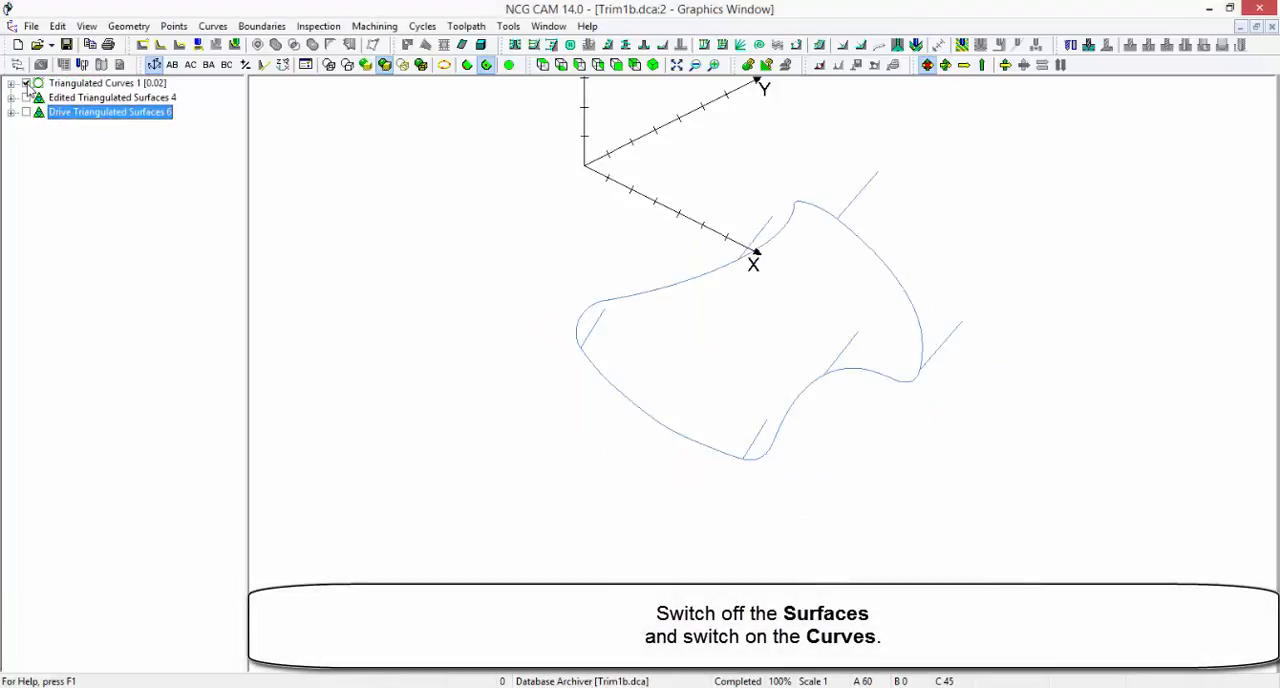
pyautogui.press('Home')
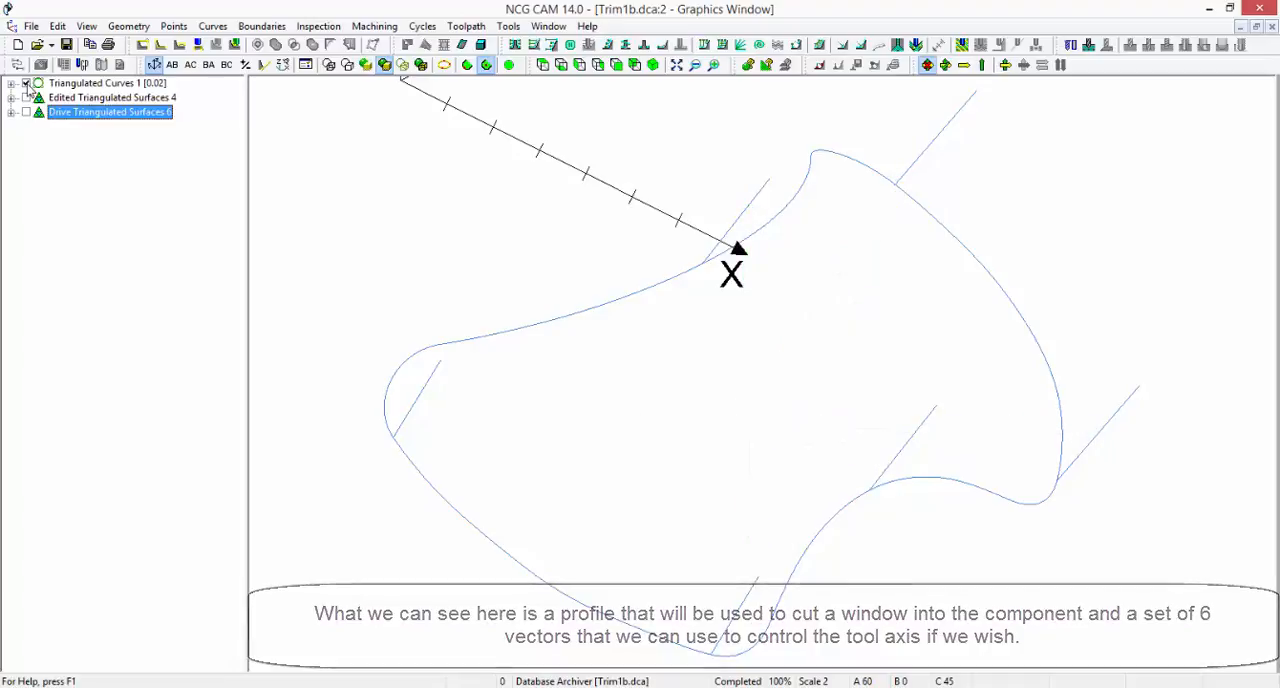
# Label the six straight tool axis vector curves around the profile into their own geometry folder
pyautogui.click(54, 85)
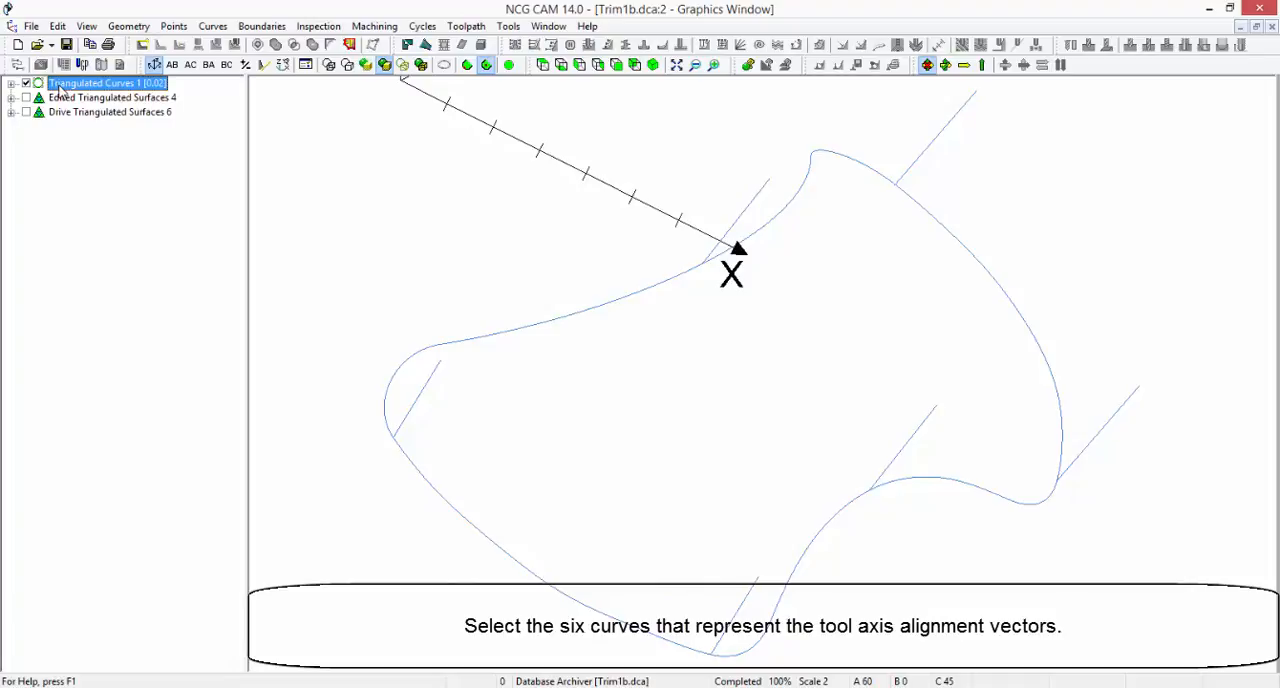
pyautogui.click(433, 375)
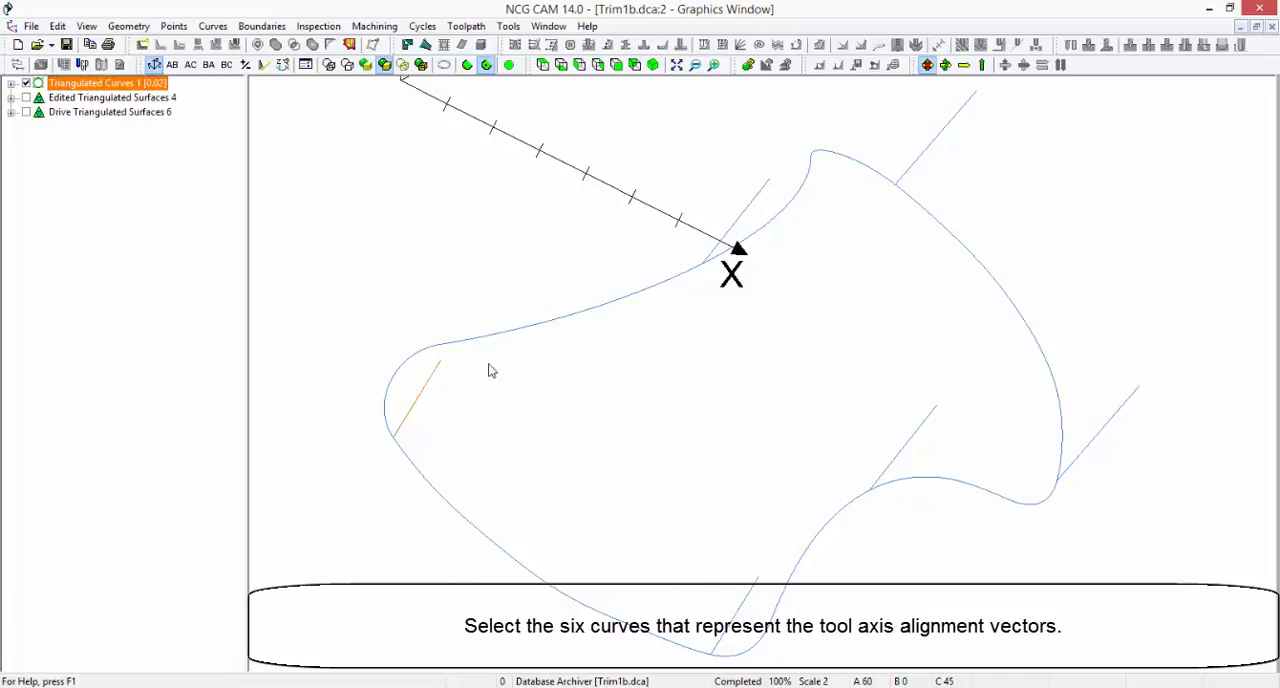
pyautogui.click(769, 180)
pyautogui.click(915, 159)
pyautogui.click(1110, 420)
pyautogui.click(928, 416)
pyautogui.rightClick(657, 462)
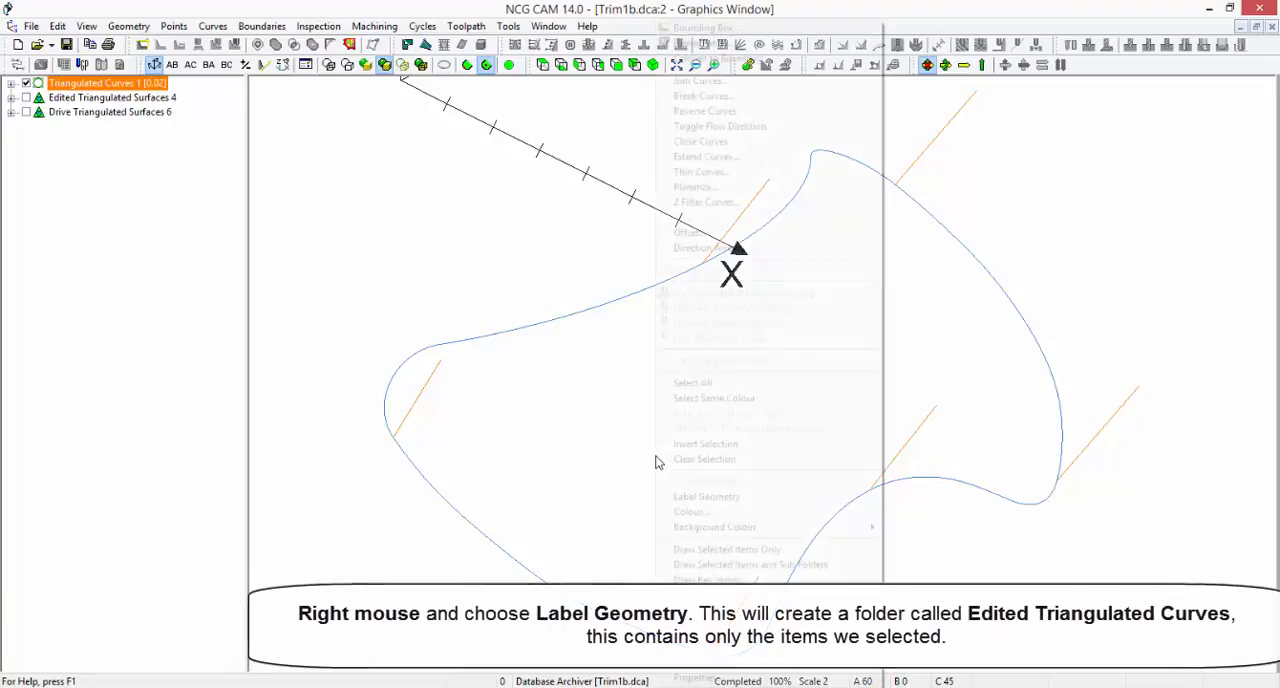
pyautogui.click(773, 500)
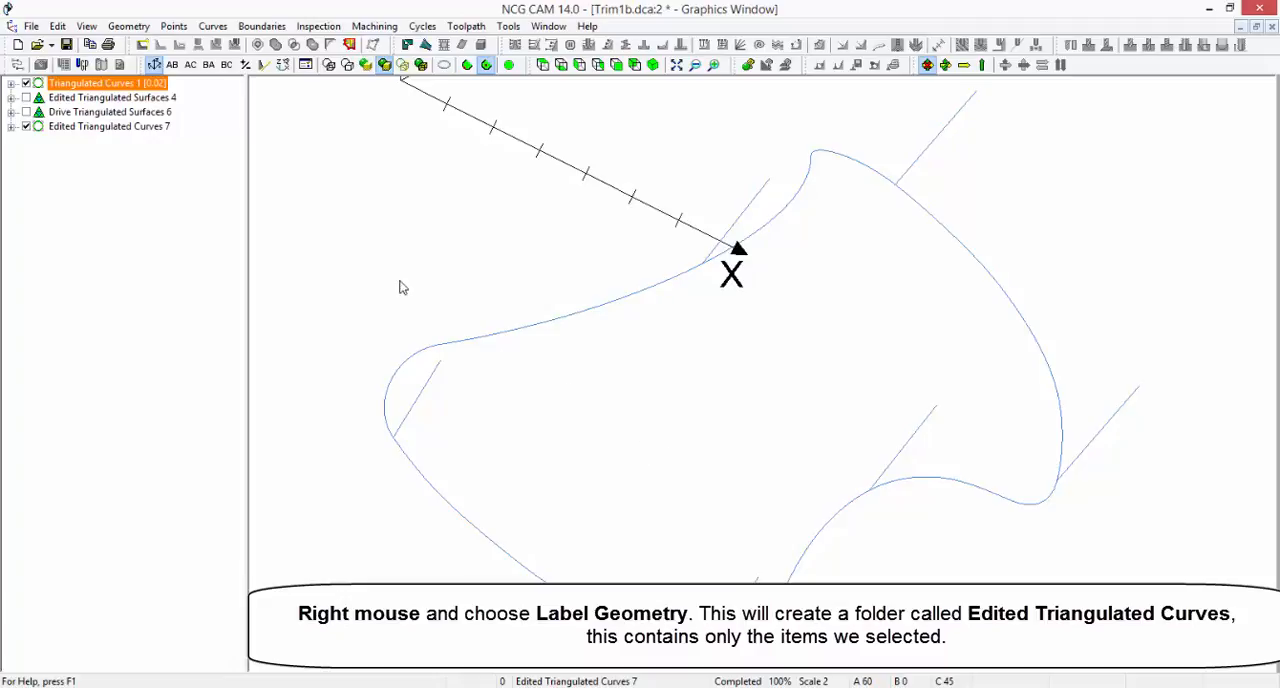
# Hide Triangulated Curves 1 and expand the Tessellations list in the folder of labelled vector curves
pyautogui.click(160, 127)
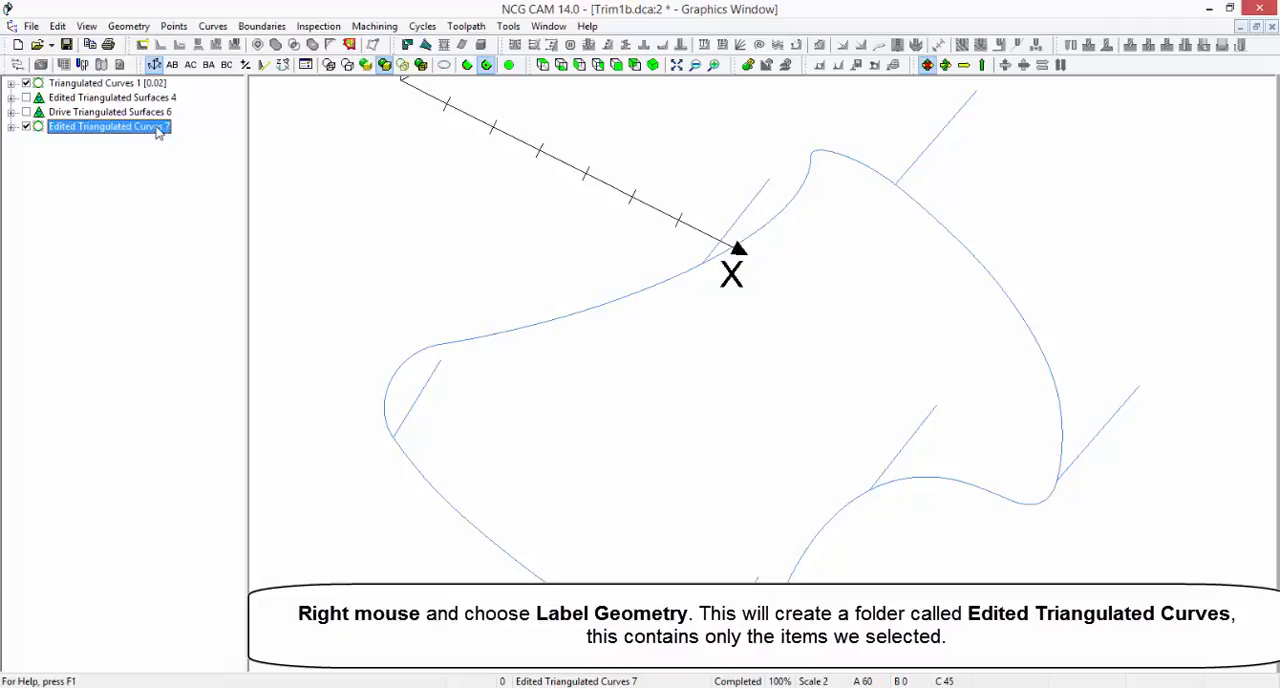
pyautogui.click(26, 84)
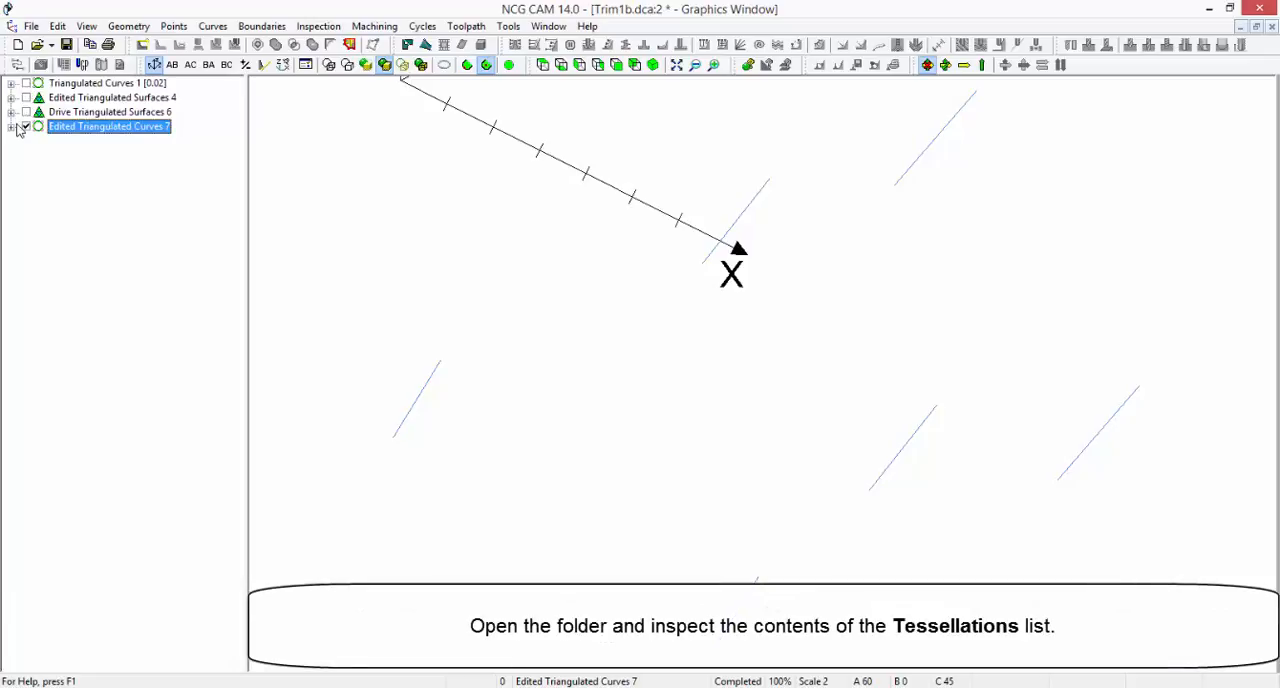
pyautogui.click(11, 127)
pyautogui.click(26, 156)
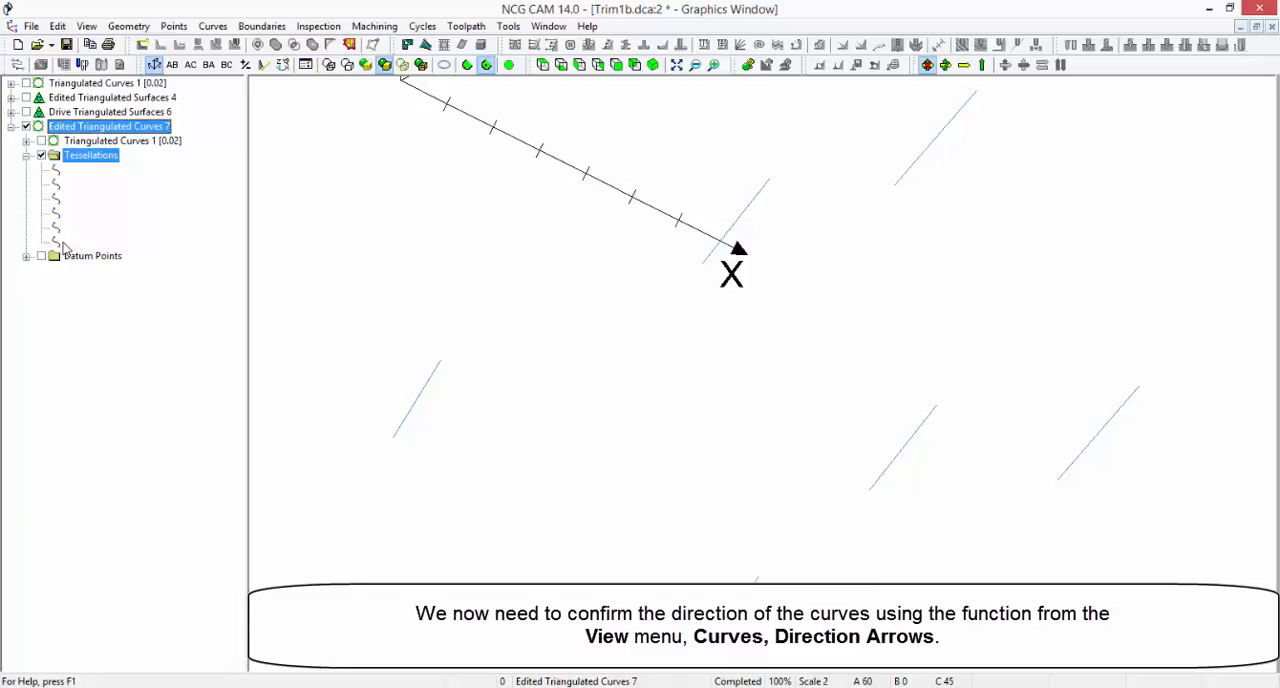
# Display direction arrows on the vector curves and check them against the temporarily shown drive surfaces
pyautogui.click(86, 26)
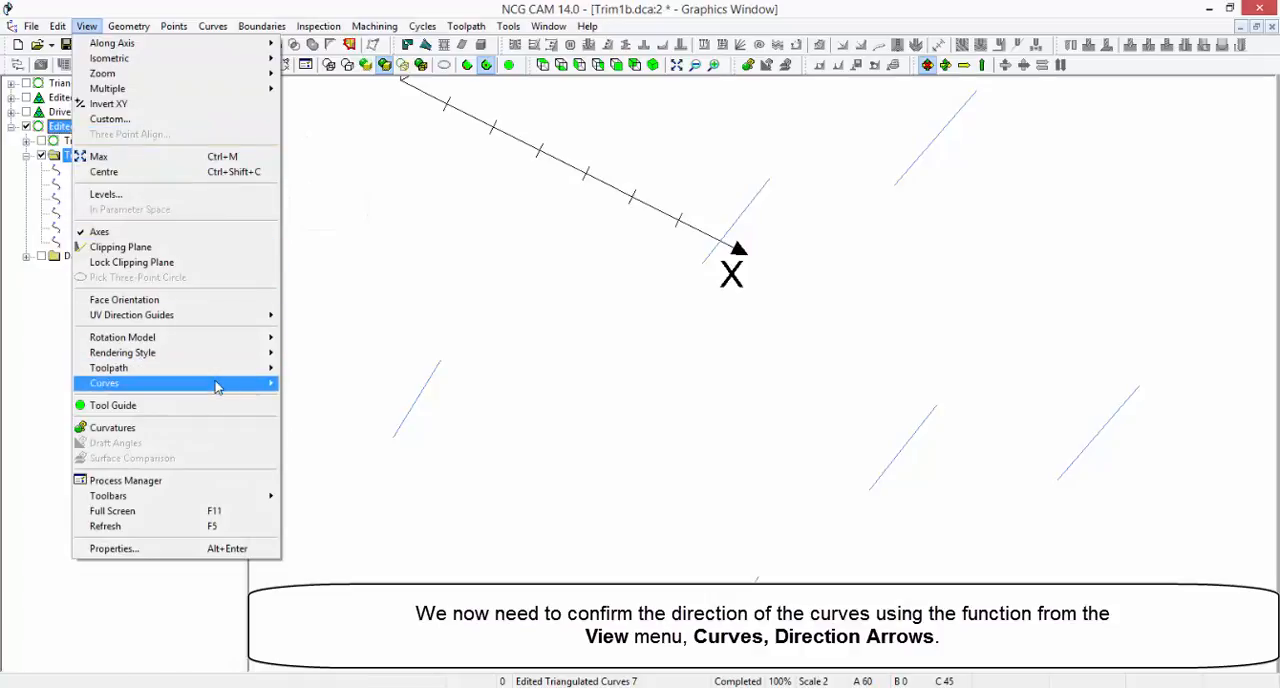
pyautogui.moveTo(220, 386)
pyautogui.click(322, 383)
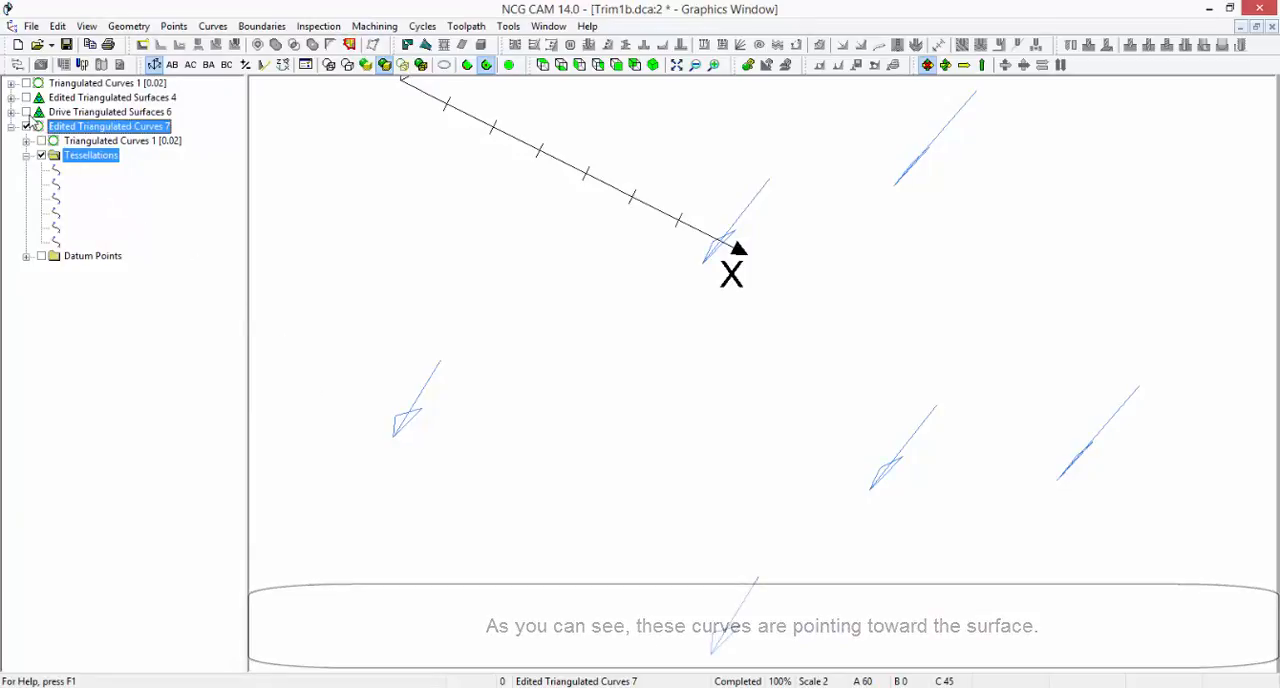
pyautogui.click(26, 112)
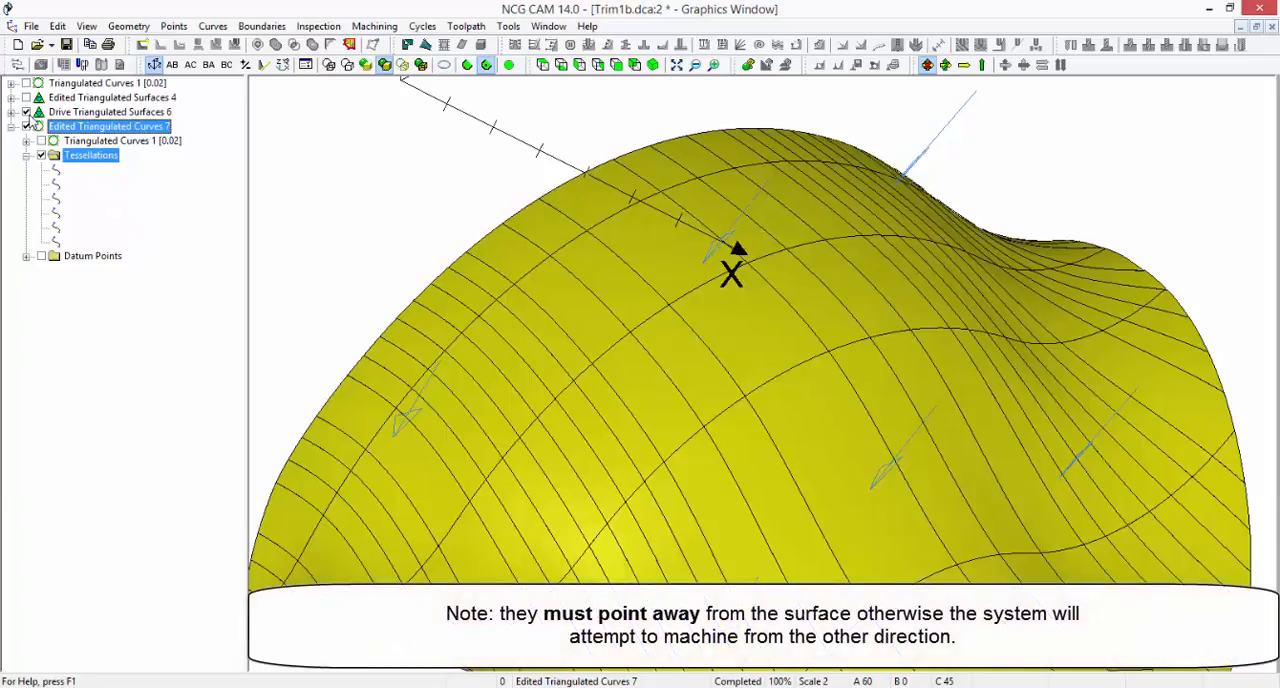
pyautogui.click(26, 112)
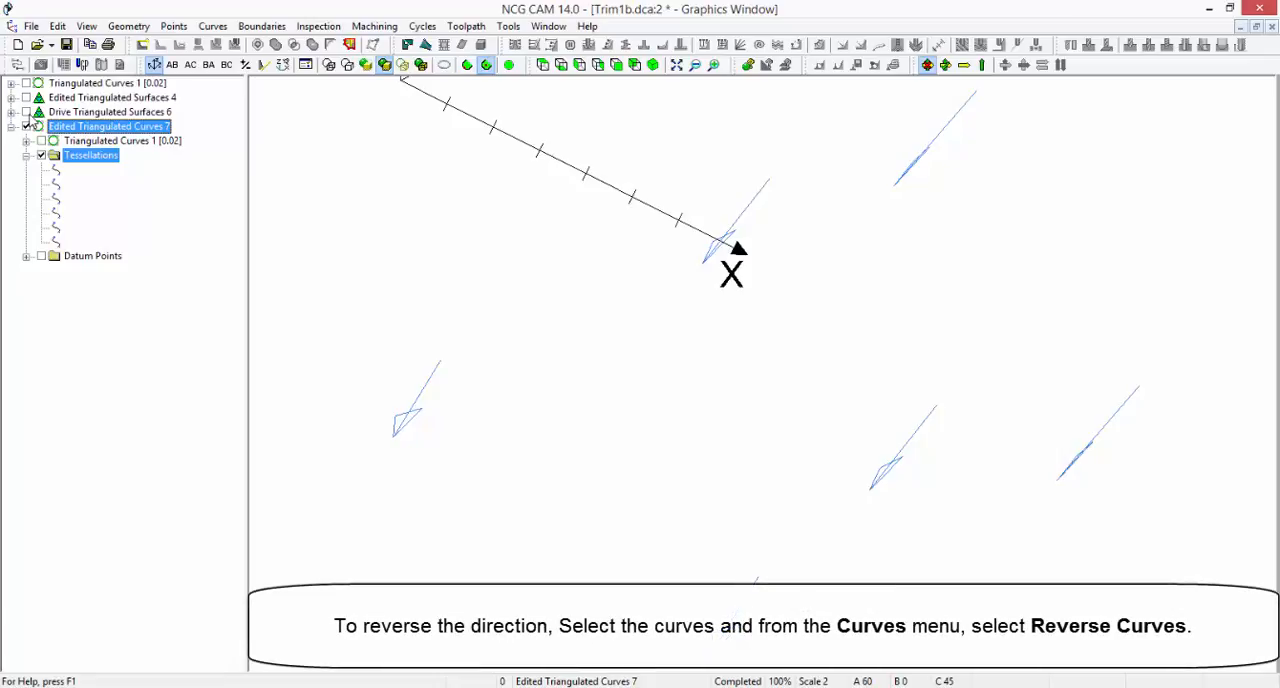
# Reverse the direction of the six tool axis vector curves in the Edited Triangulated Curves 7 folder
pyautogui.click(60, 125)
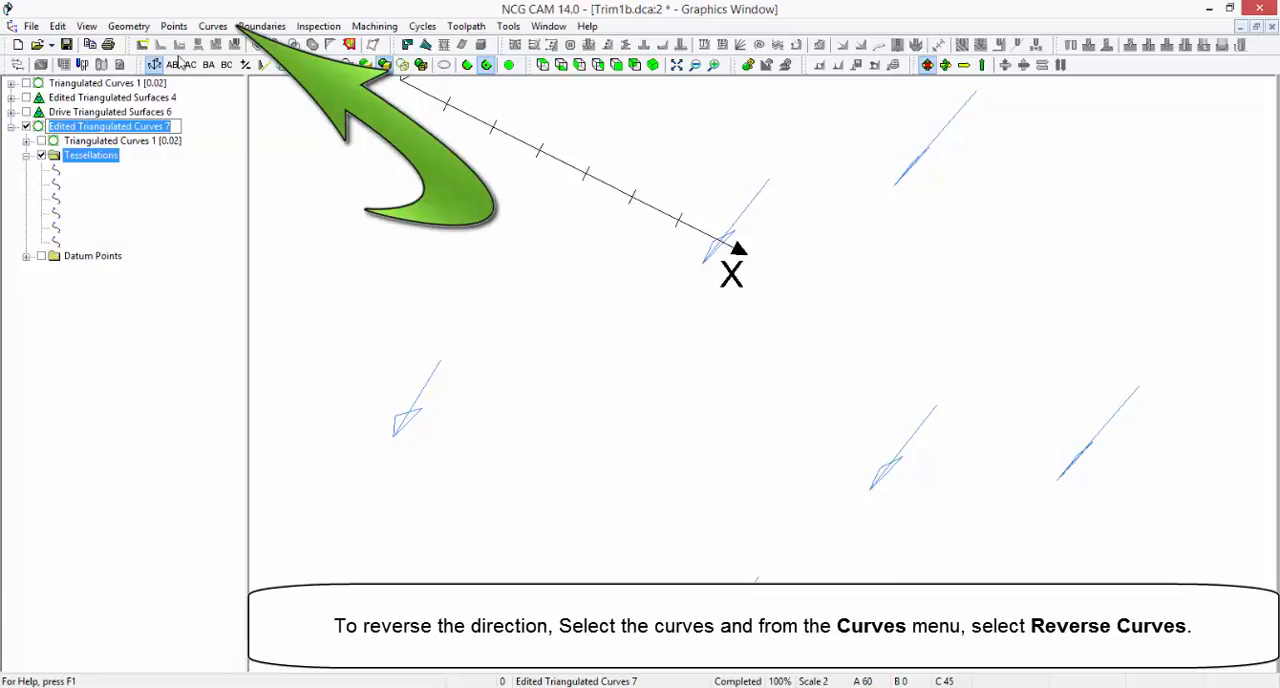
pyautogui.click(212, 27)
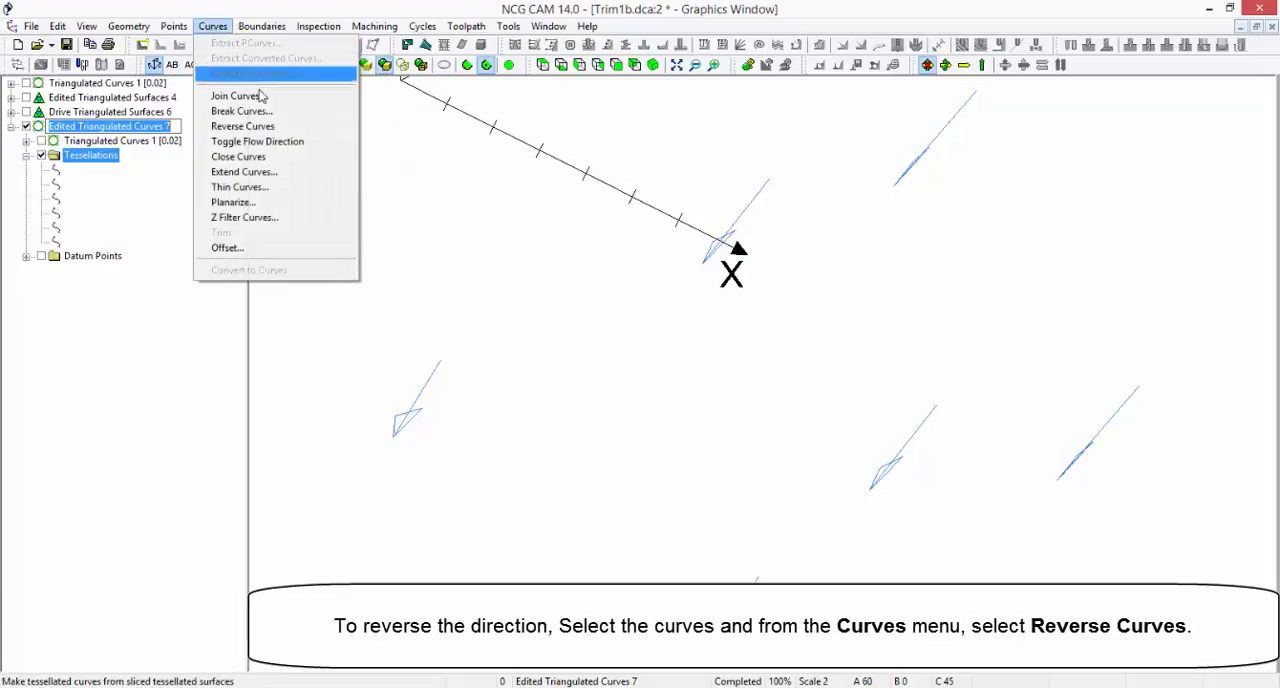
pyautogui.click(300, 127)
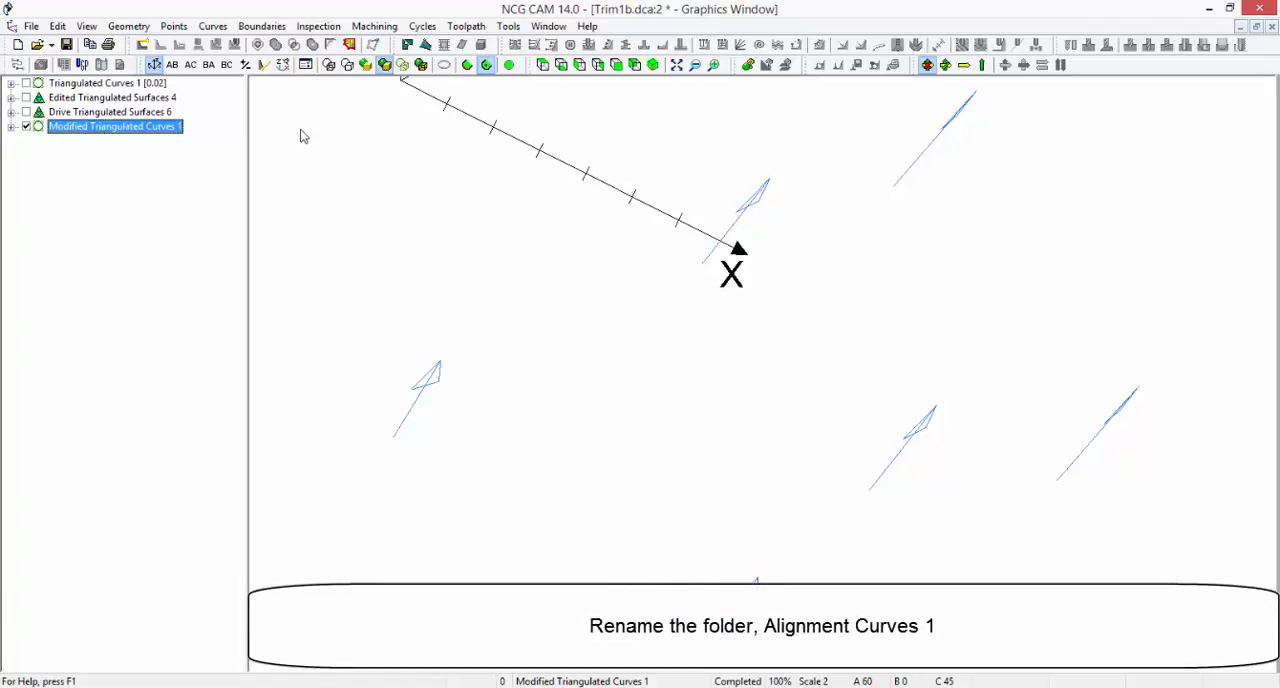
# Rename the folder of reversed vector curves as Alignment Curves 1
pyautogui.press('F2')
pyautogui.write('Alignm')
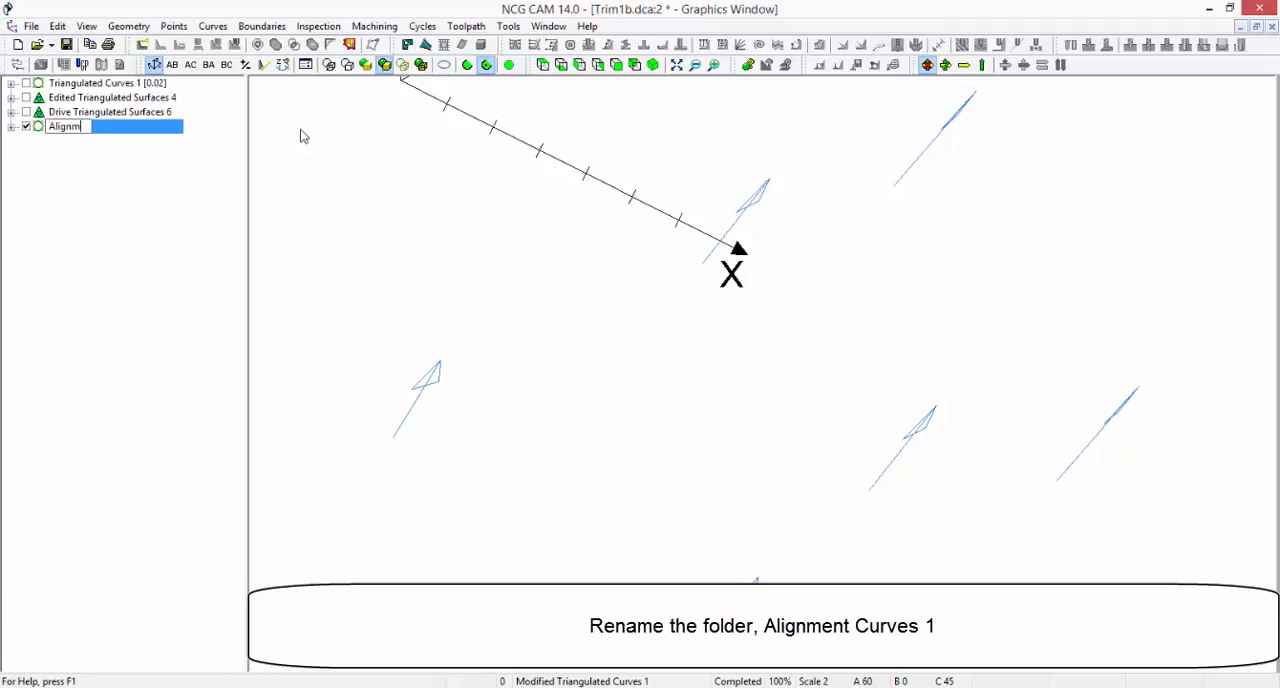
pyautogui.write('ent Curves 1')
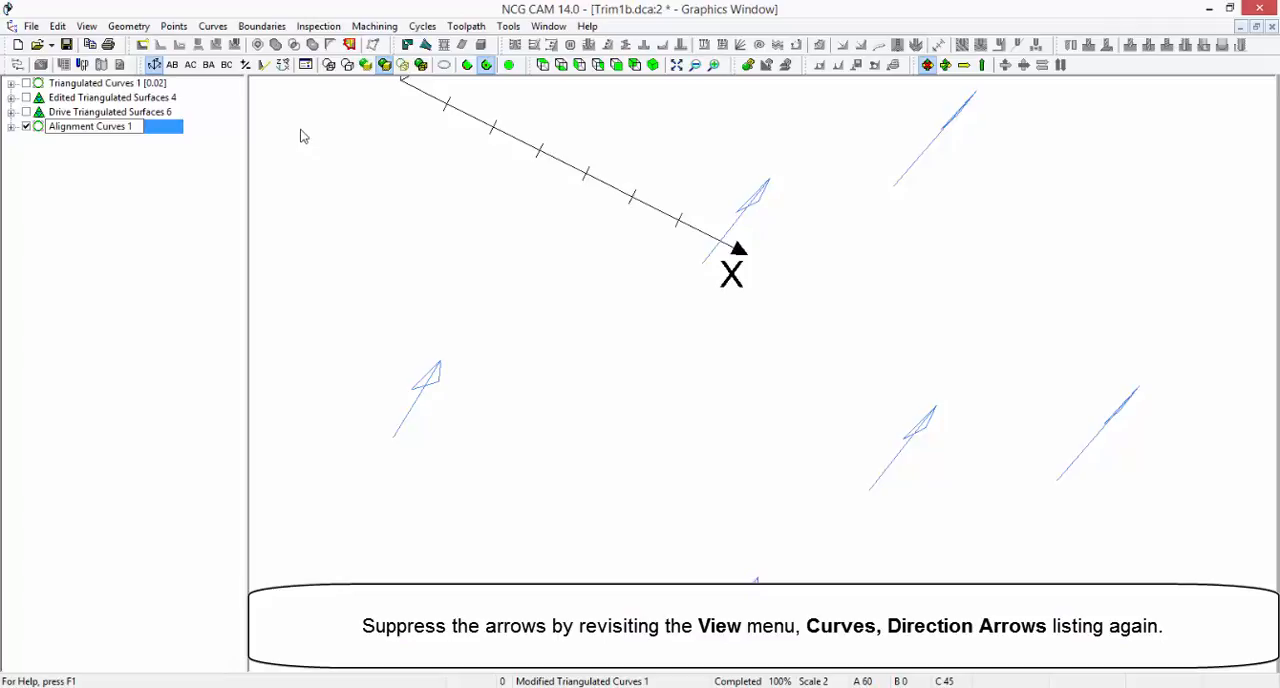
# Turn off the curve direction arrows and hide the Alignment Curves 1 folder
pyautogui.click(86, 26)
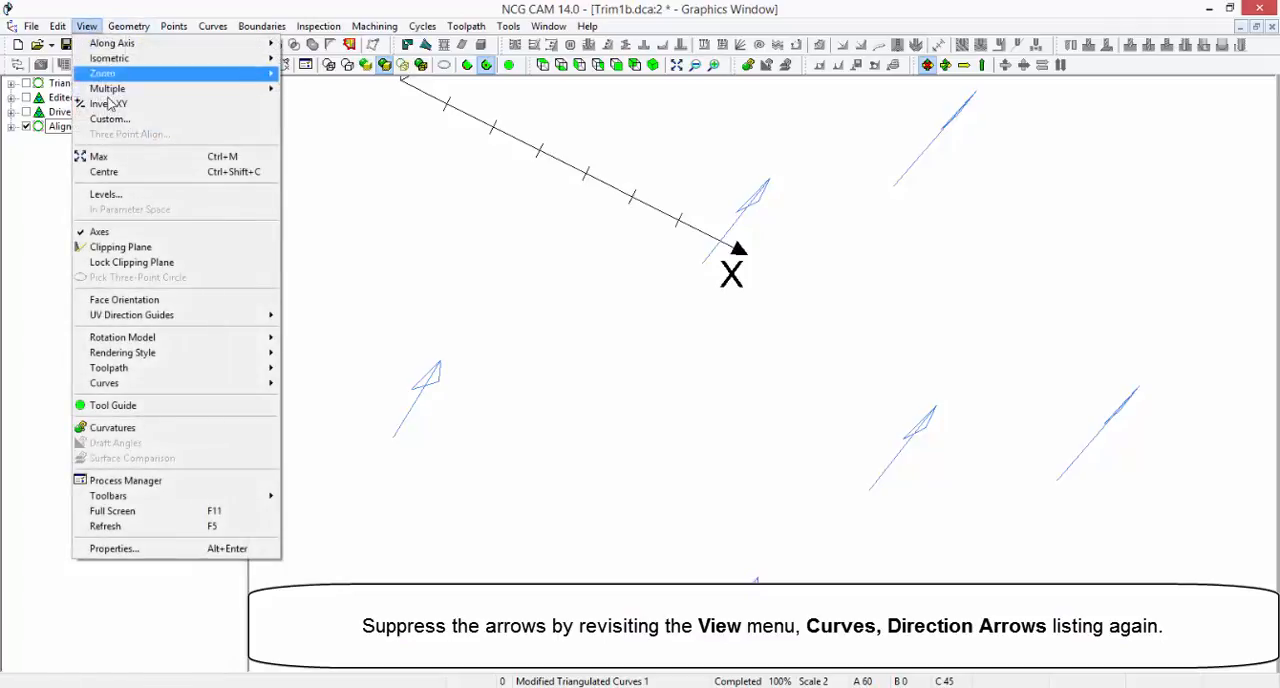
pyautogui.moveTo(215, 385)
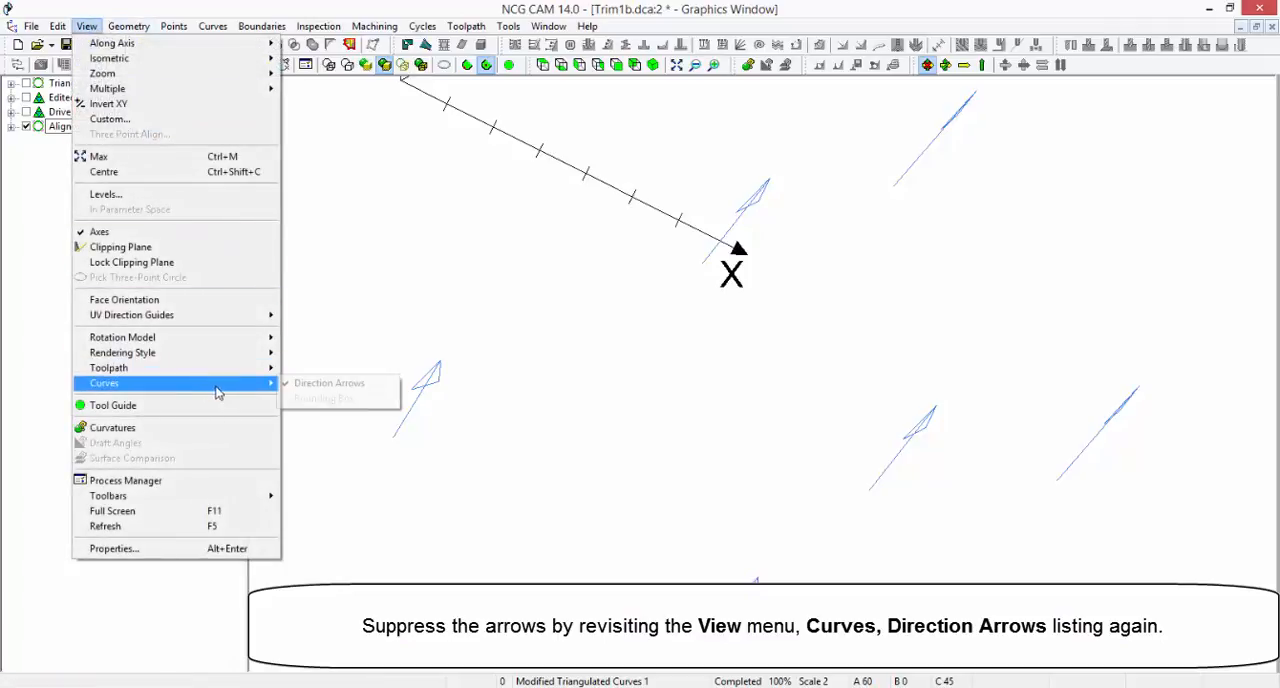
pyautogui.click(329, 383)
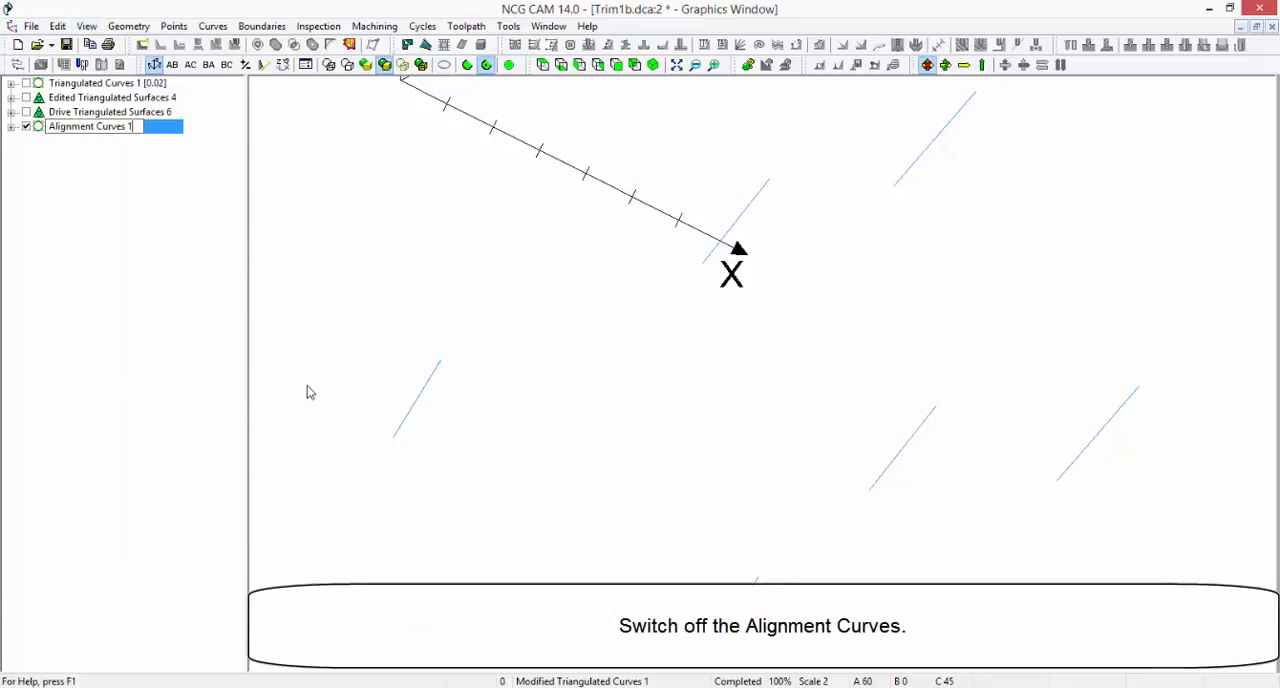
pyautogui.click(26, 126)
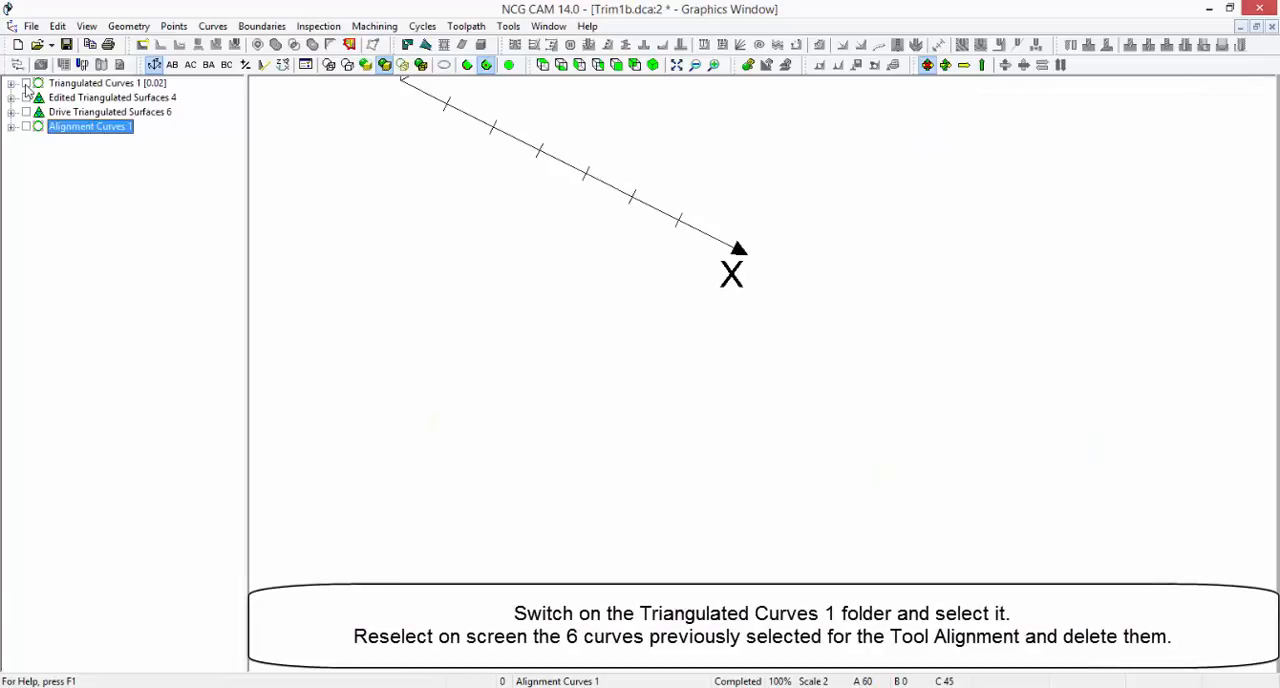
# Show Triangulated Curves 1 and delete its six straight tool axis vector curves, keeping only the profile
pyautogui.click(26, 84)
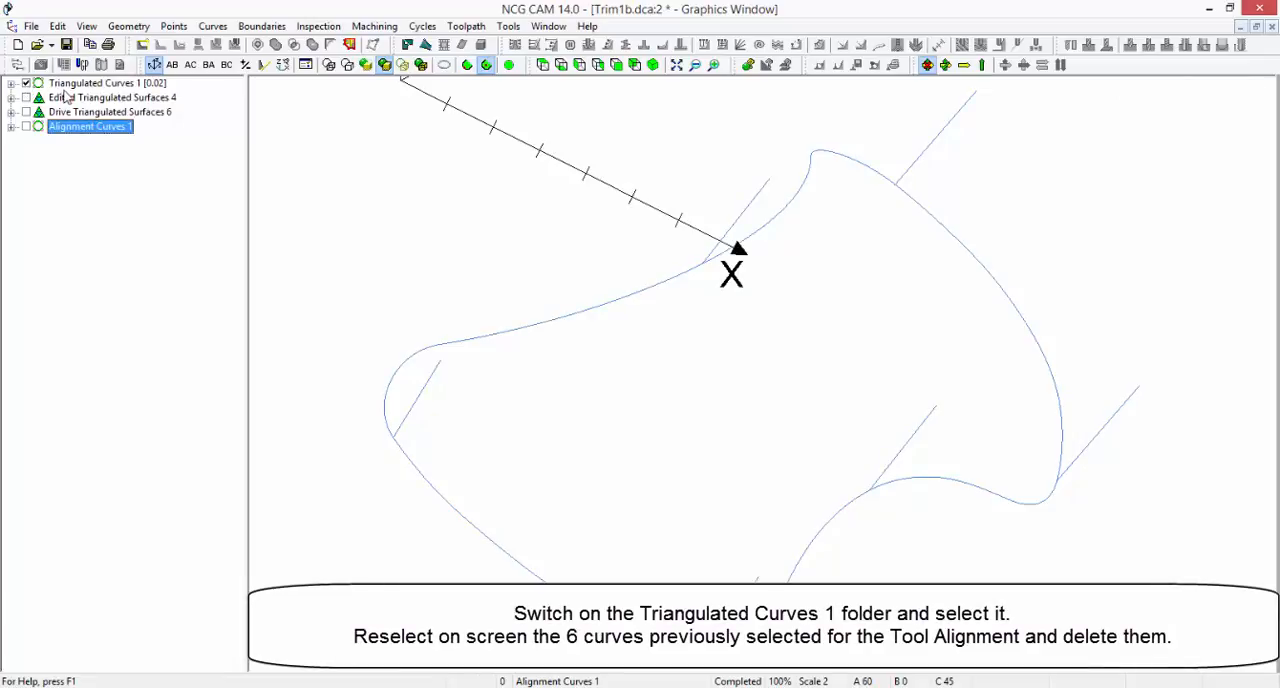
pyautogui.click(68, 86)
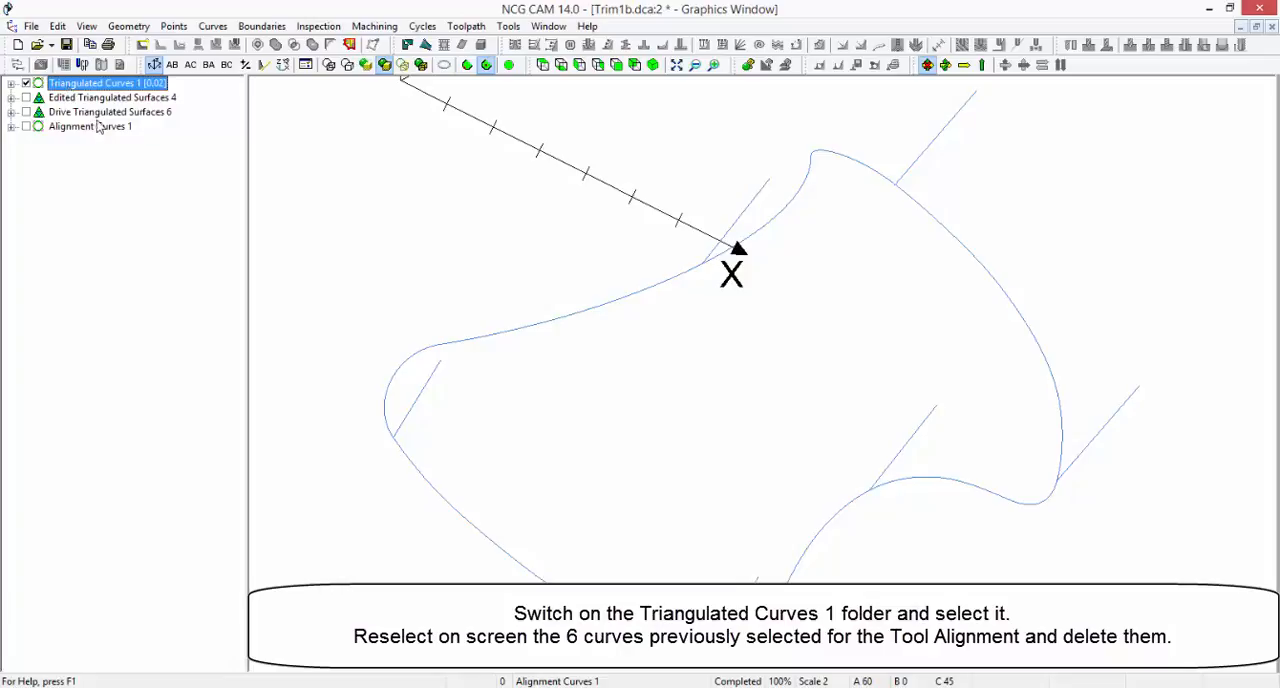
pyautogui.click(425, 376)
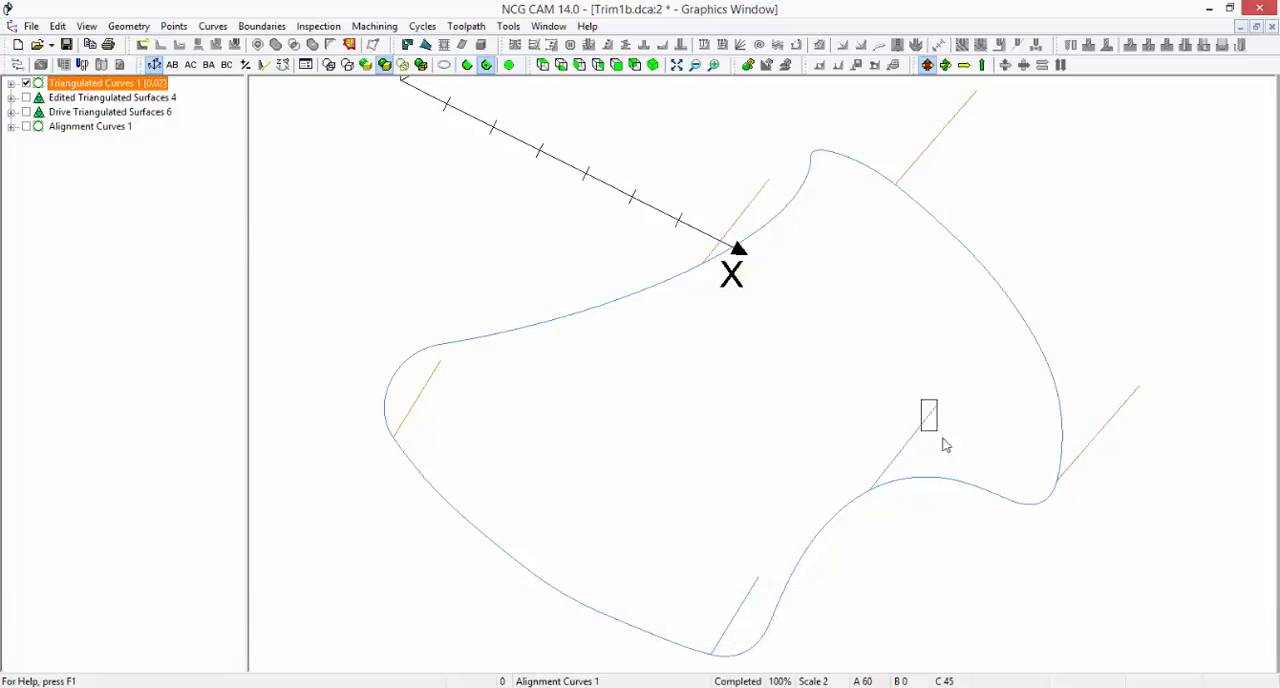
pyautogui.rightClick(750, 603)
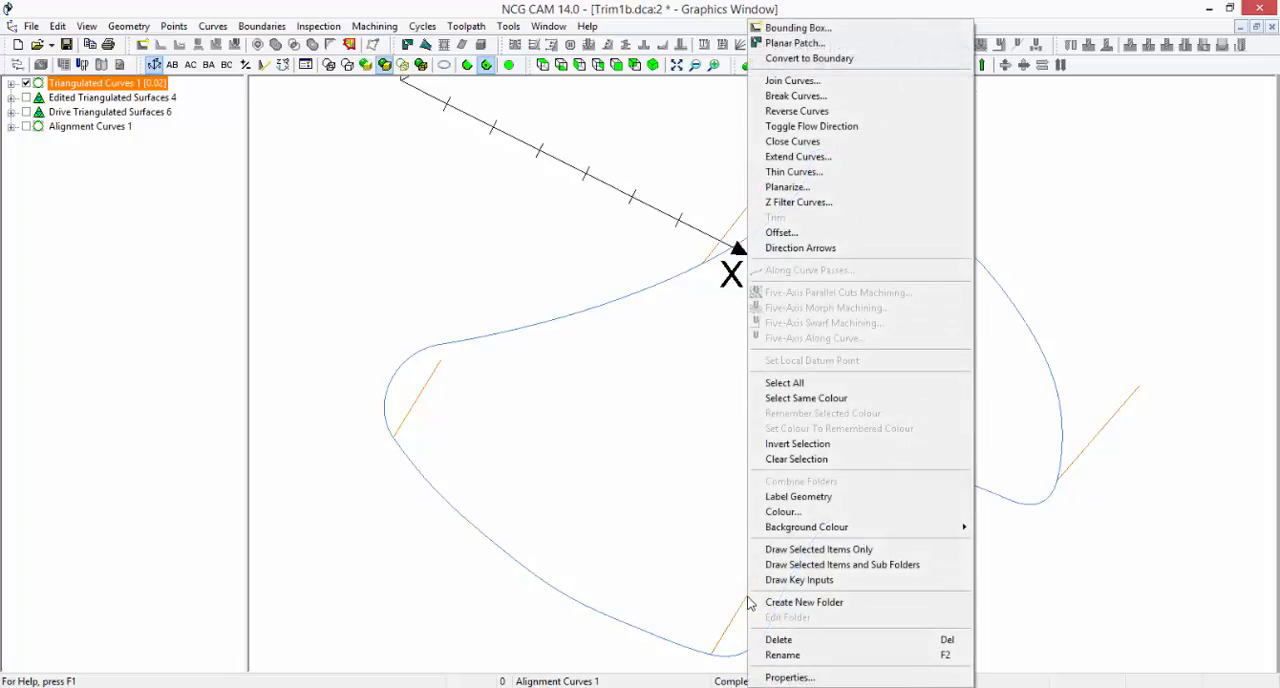
pyautogui.click(782, 640)
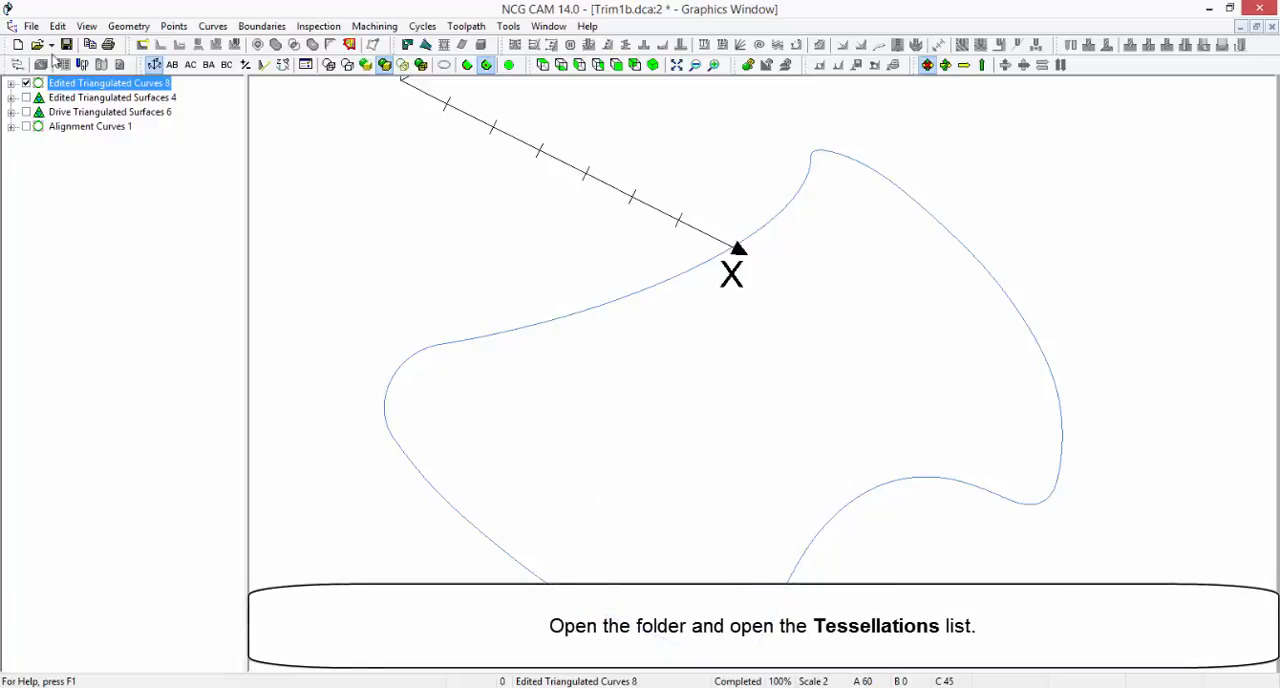
# Expand the Tessellations list of the edited profile curves folder and check which profile segment its last entry represents
pyautogui.click(10, 83)
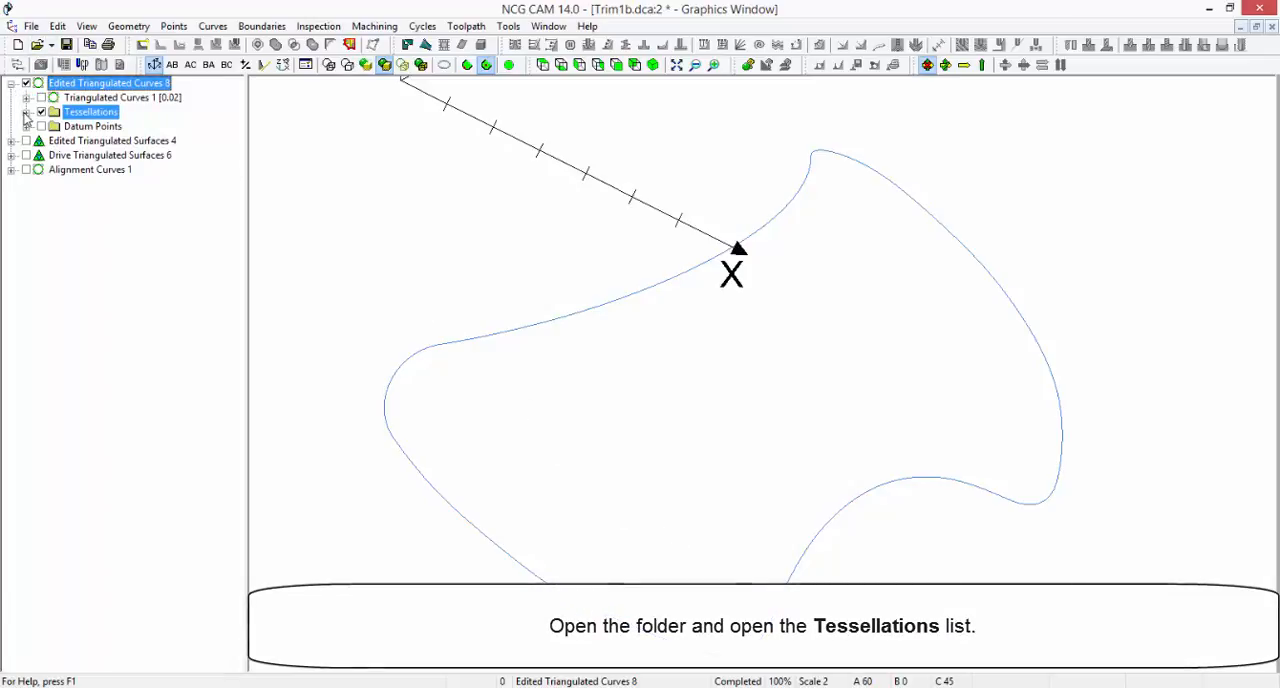
pyautogui.click(25, 112)
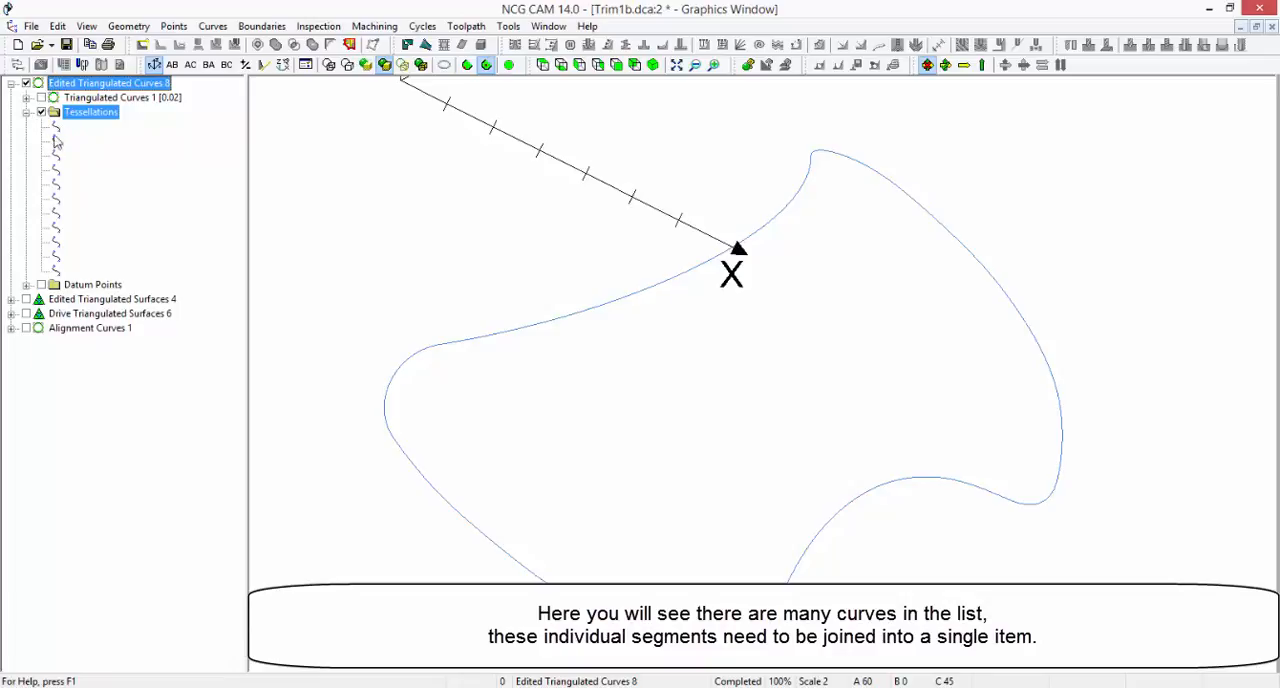
pyautogui.click(55, 271)
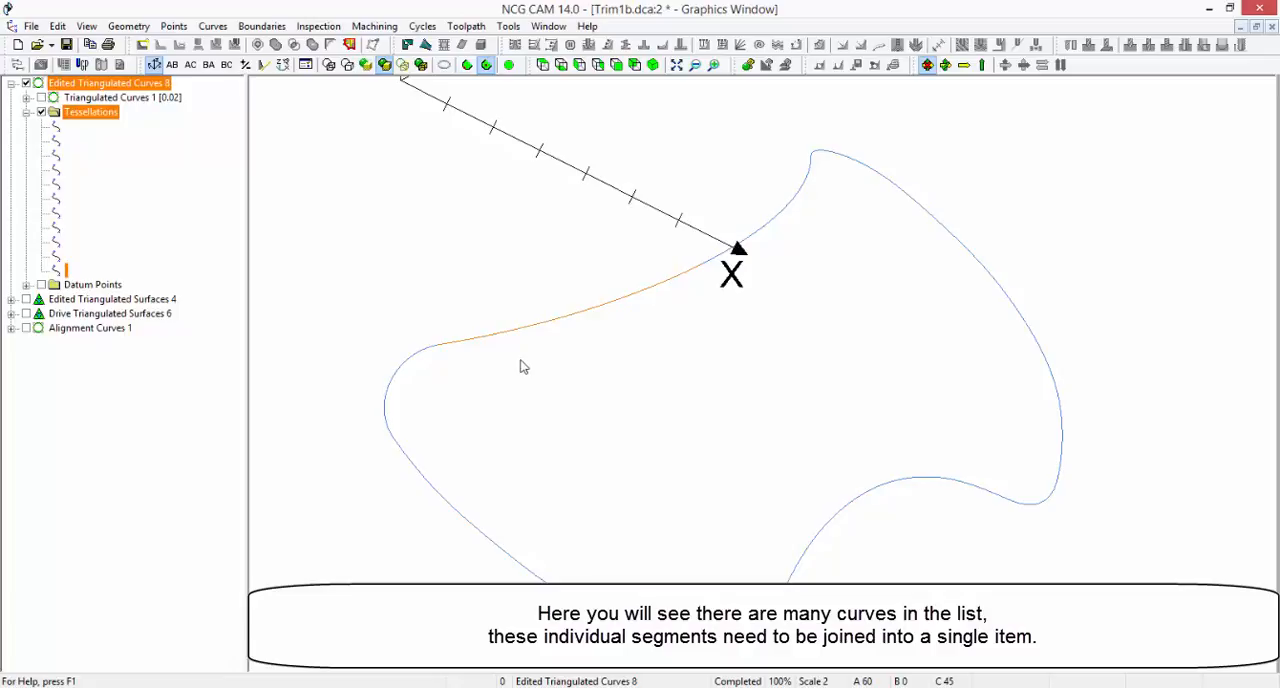
pyautogui.click(483, 281)
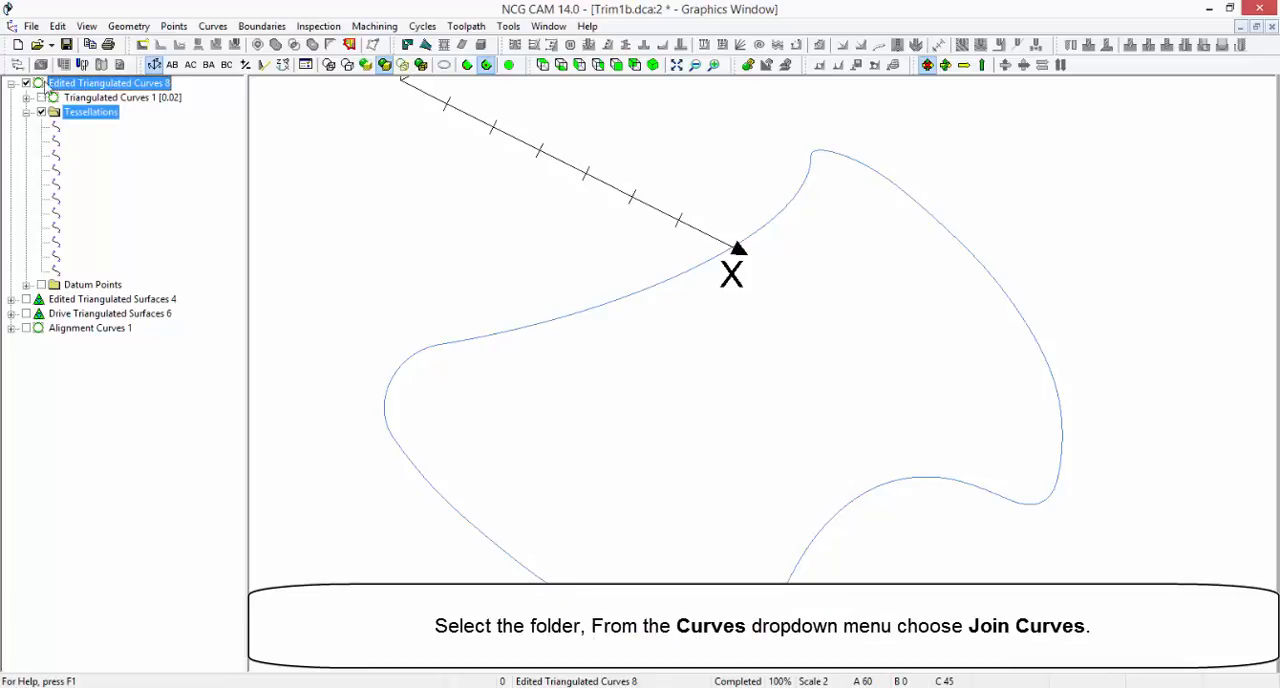
# Join the segments in Edited Triangulated Curves 8 with the default tangent angle of 60 and maximum gap of 0.02
pyautogui.click(214, 28)
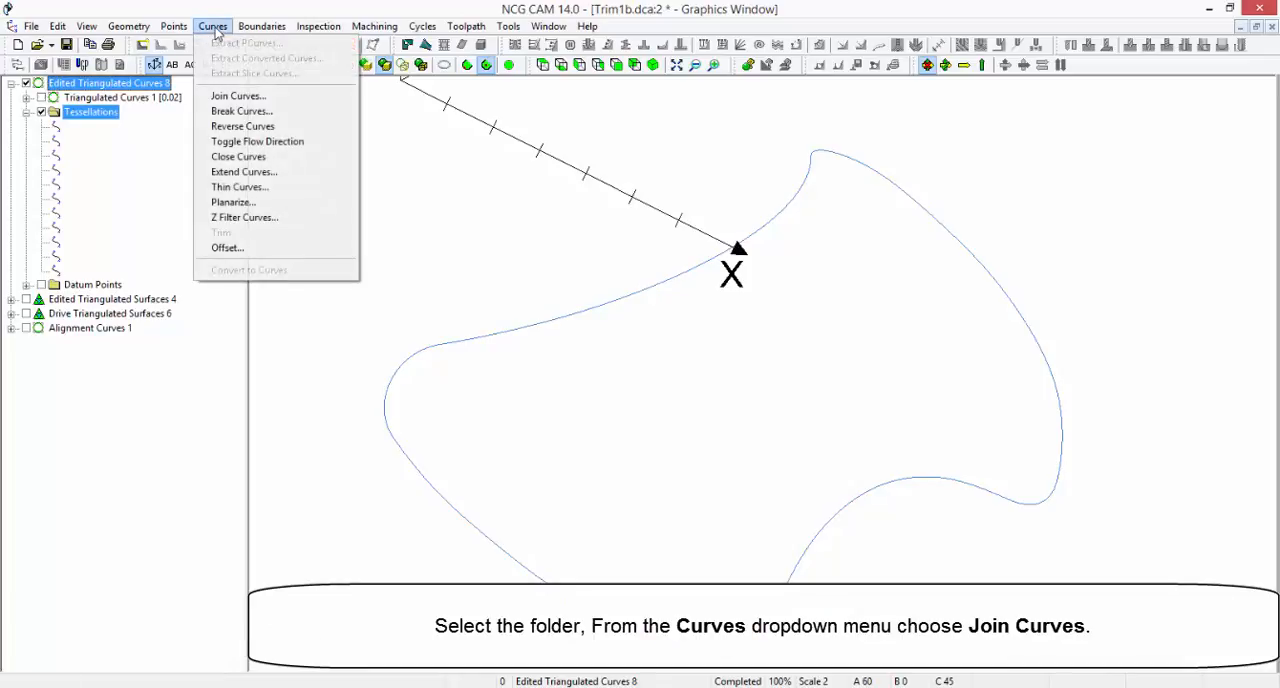
pyautogui.click(288, 97)
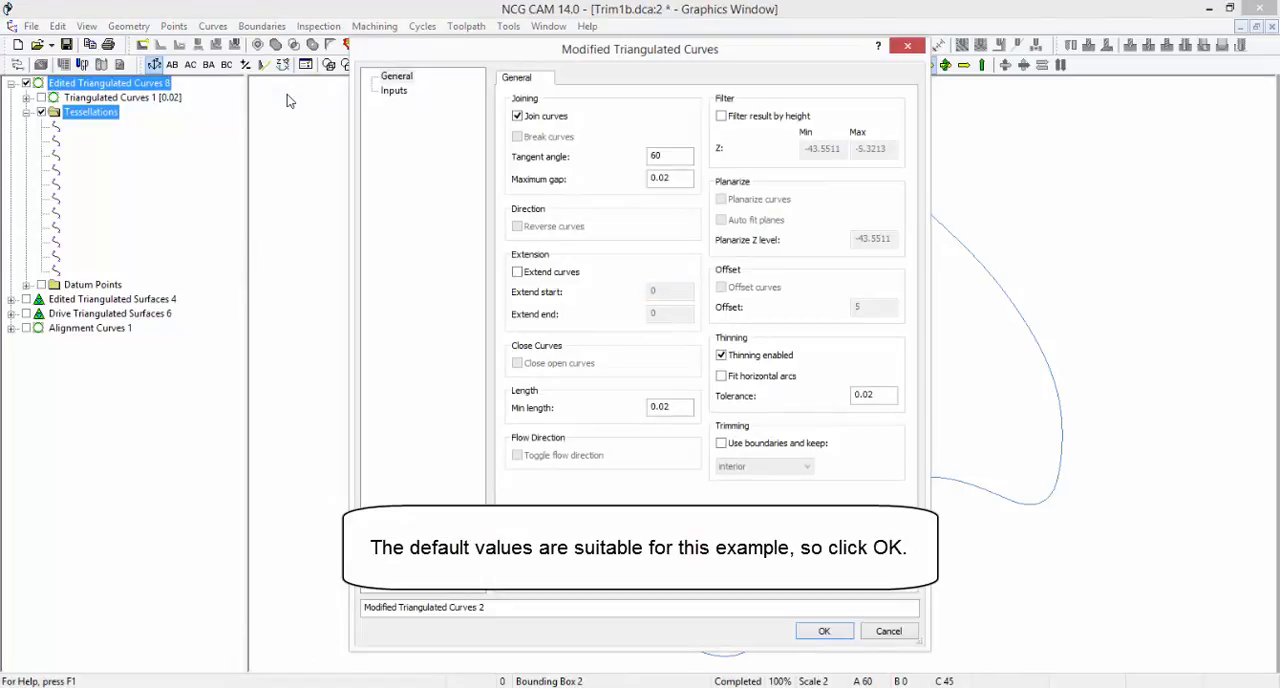
pyautogui.click(818, 633)
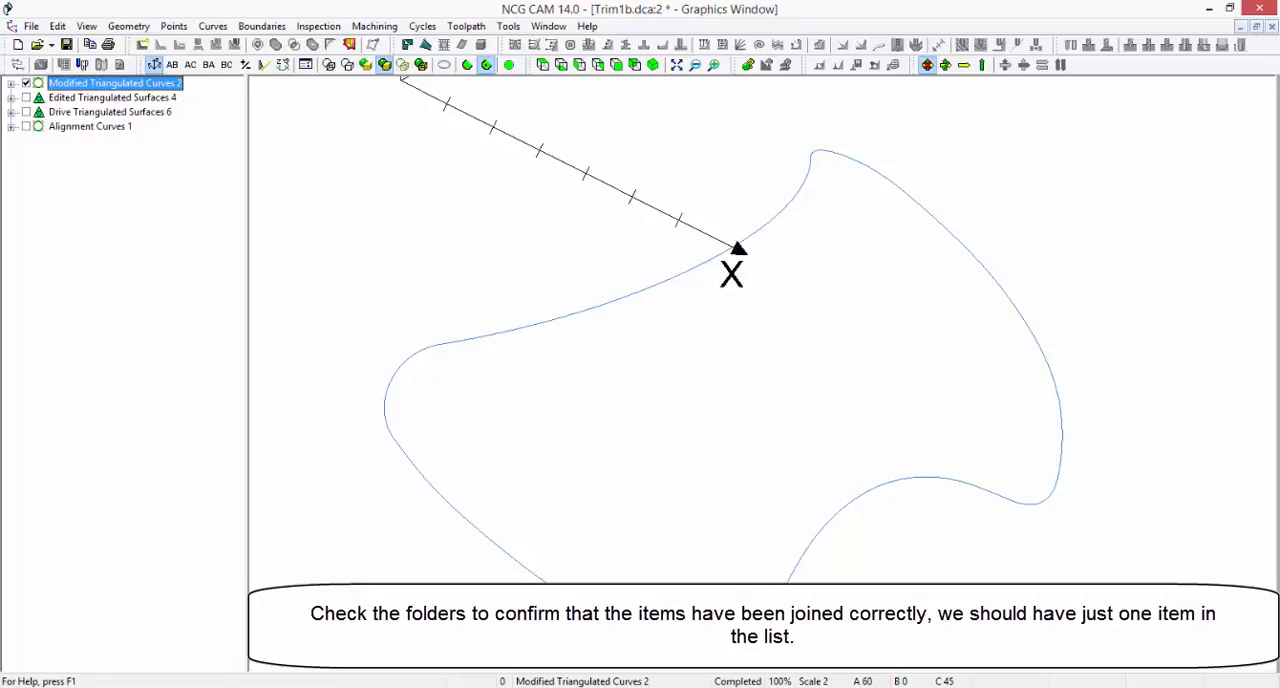
# Expand the joined curves folder's Tessellations list and select the profile on the model to check that its segments are joined
pyautogui.click(10, 83)
pyautogui.click(26, 126)
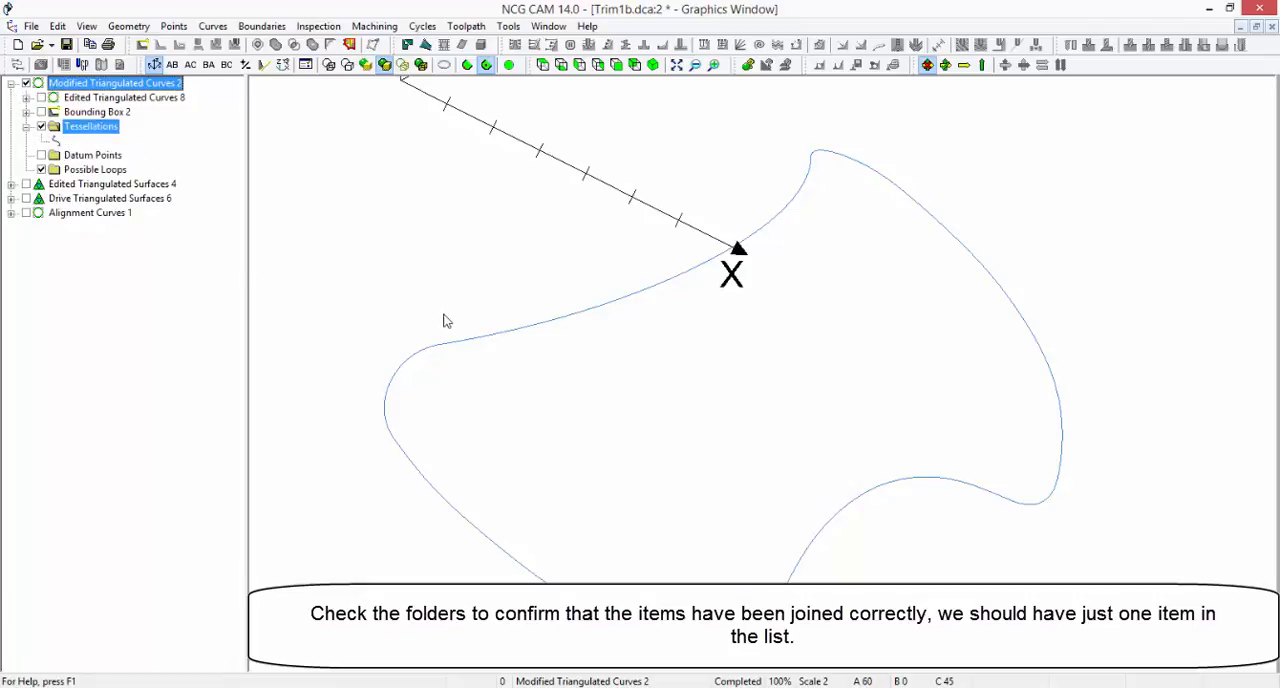
pyautogui.moveTo(443, 314); pyautogui.dragTo(483, 362)
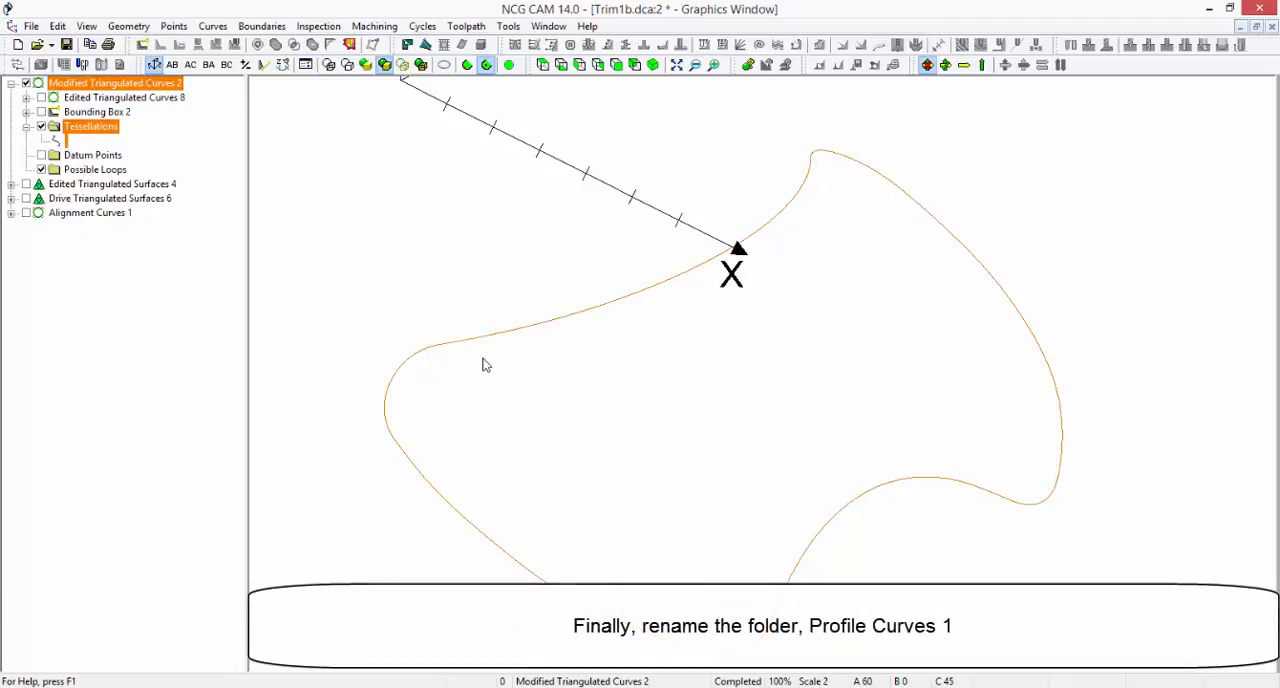
# Rename the joined curves folder as Profile Curves 1
pyautogui.click(122, 83)
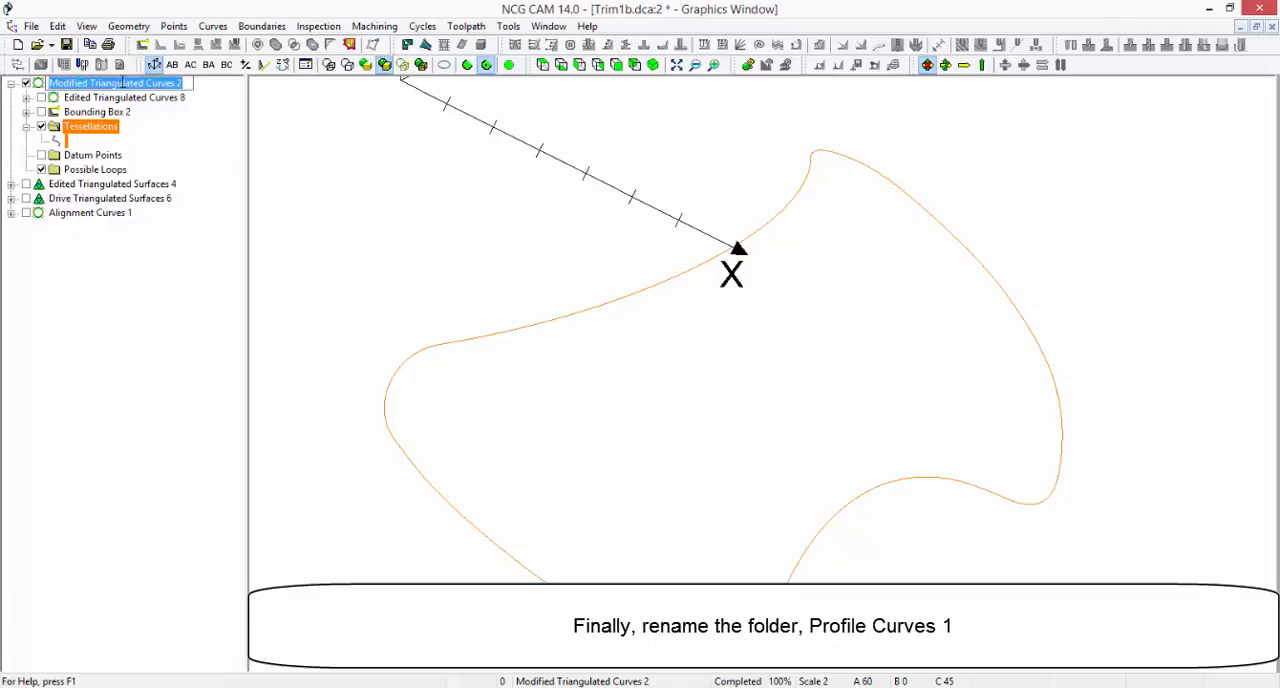
pyautogui.write('Profile Curves')
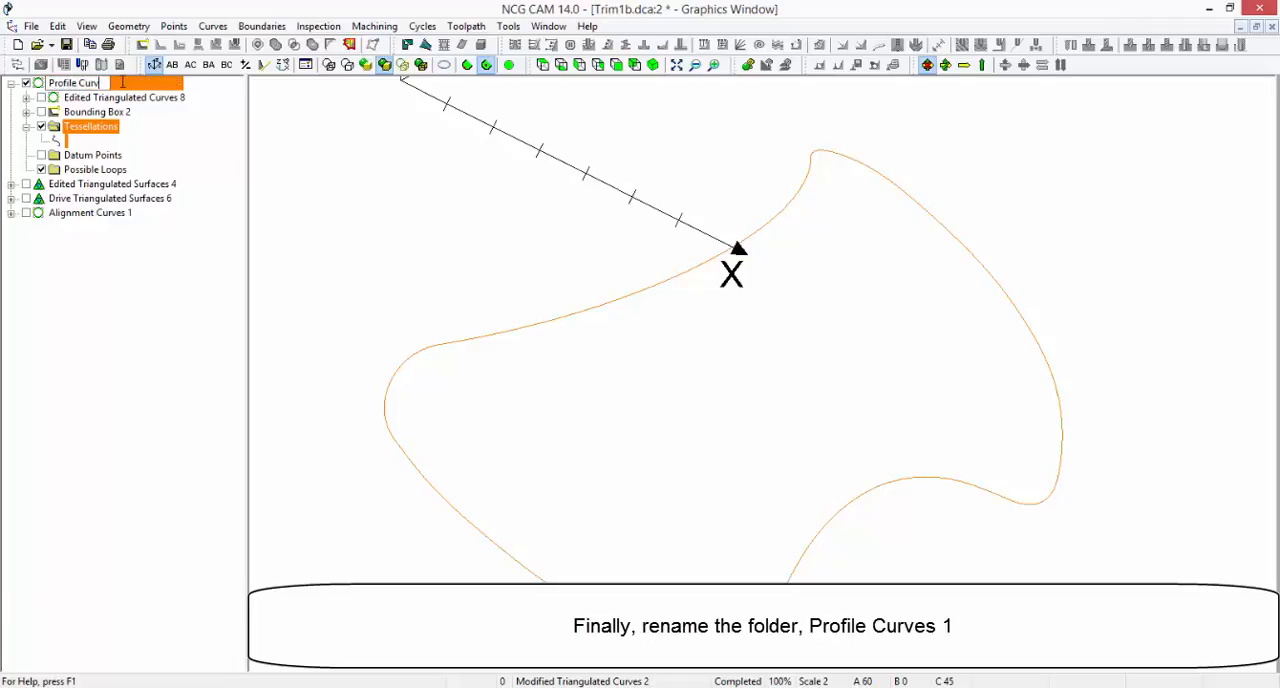
pyautogui.write(' 1')
pyautogui.press('Return')
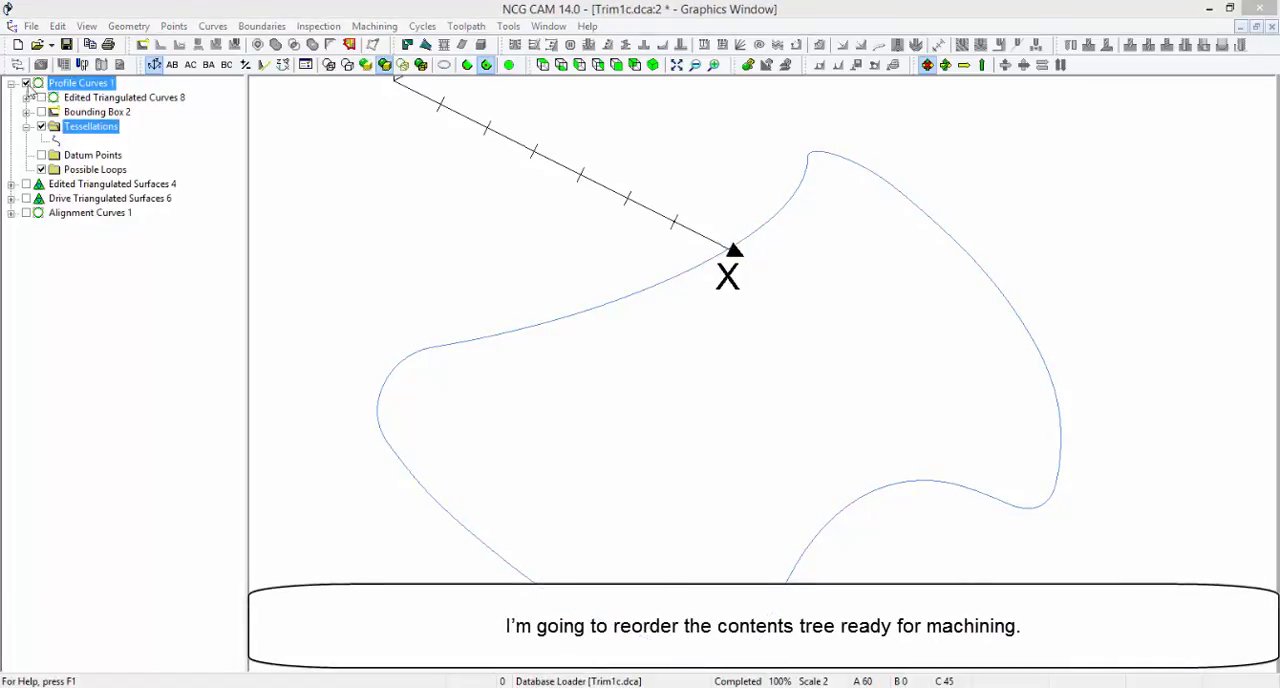
# Collapse Profile Curves 1, move it between the drive surfaces and Alignment Curves 1, and show the drive surfaces
pyautogui.click(11, 83)
pyautogui.moveTo(38, 88); pyautogui.dragTo(57, 126)
pyautogui.click(27, 97)
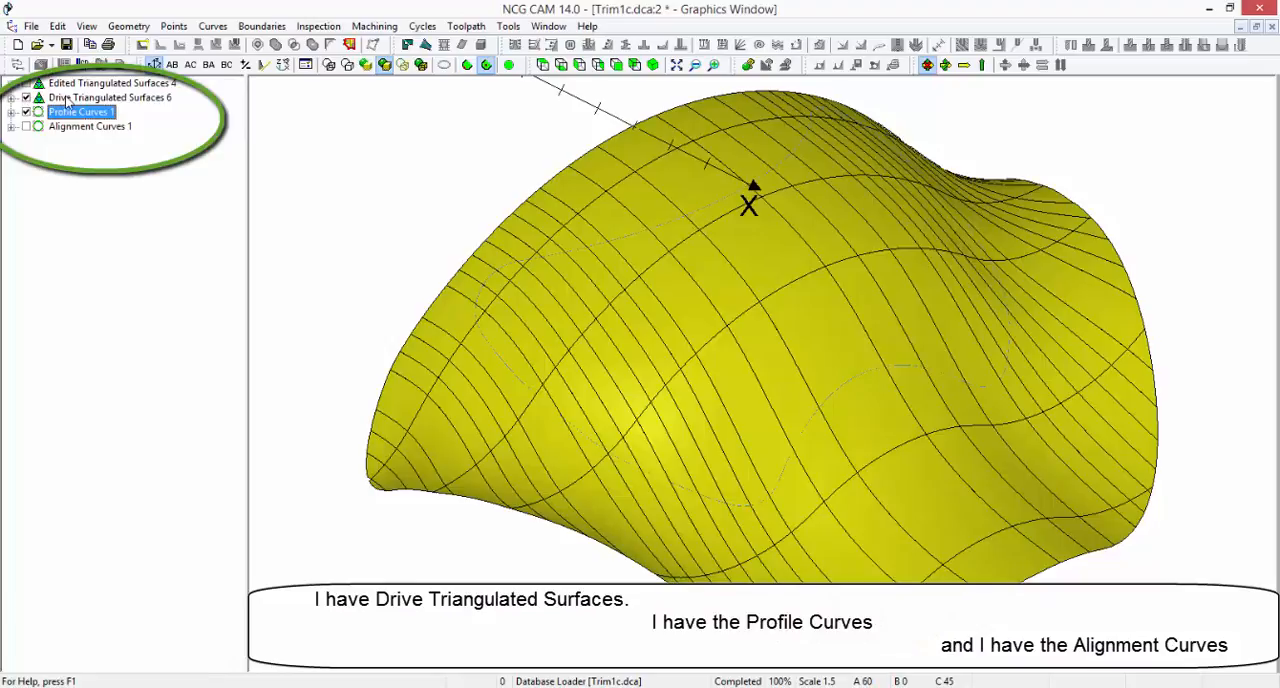
# Review the drive surfaces, Profile Curves 1 and Alignment Curves 1 by switching their visibility on and off
pyautogui.click(66, 98)
pyautogui.click(26, 112)
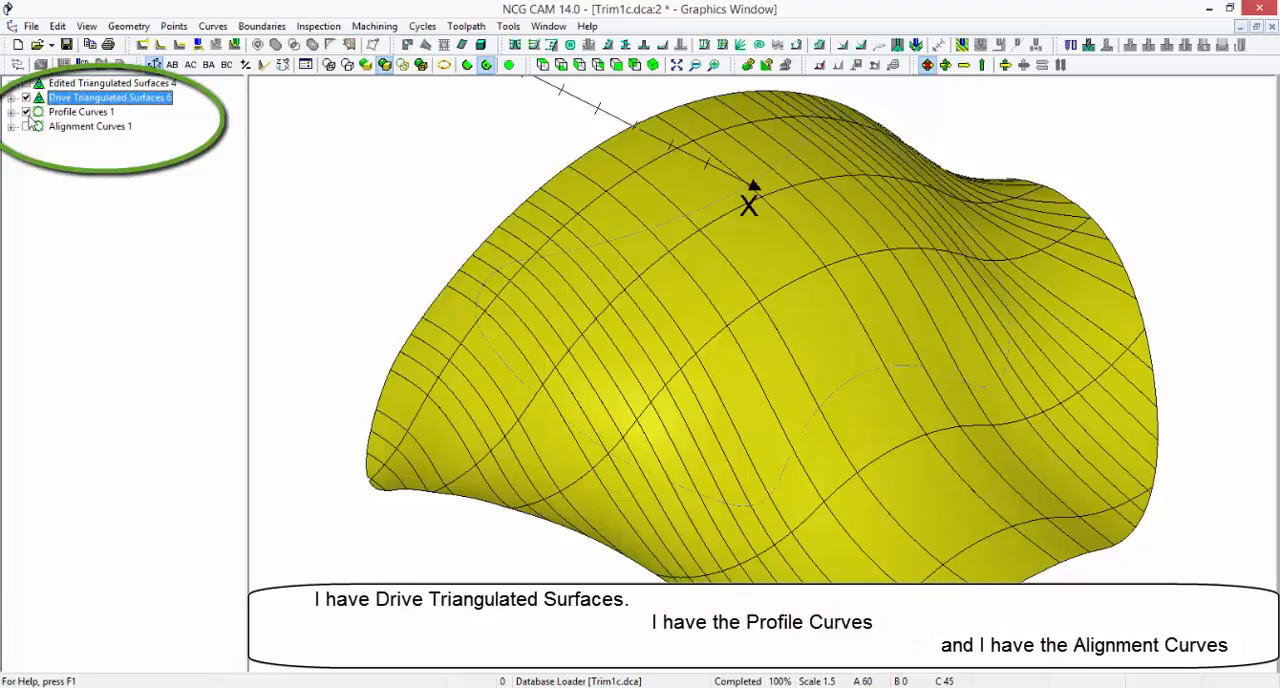
pyautogui.click(26, 97)
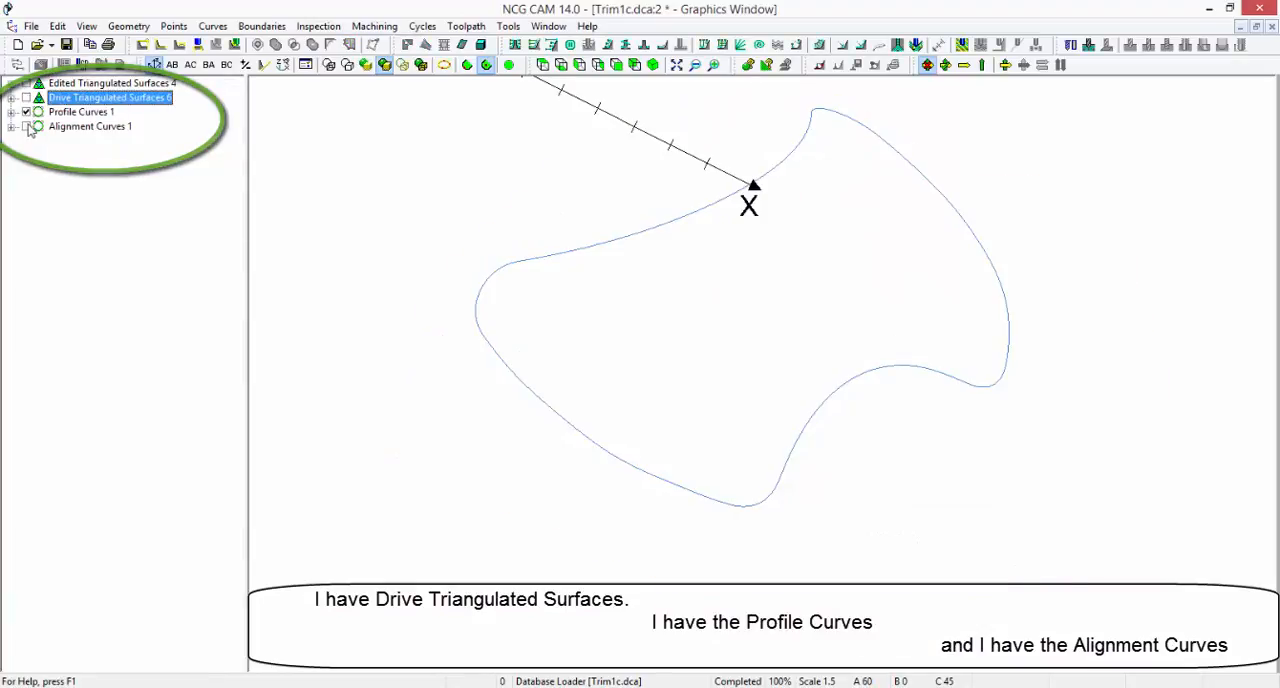
pyautogui.click(26, 127)
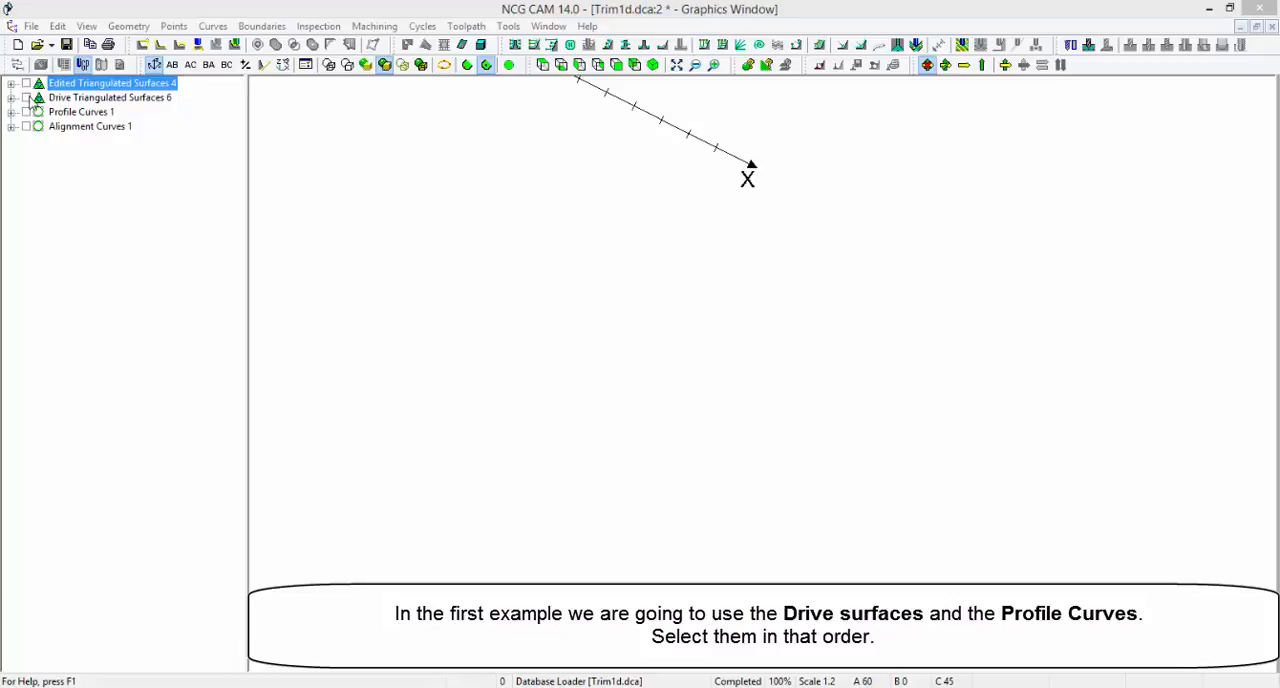
# Show Drive Triangulated Surfaces 6 and Profile Curves 1, and select both folders in that order
pyautogui.click(26, 98)
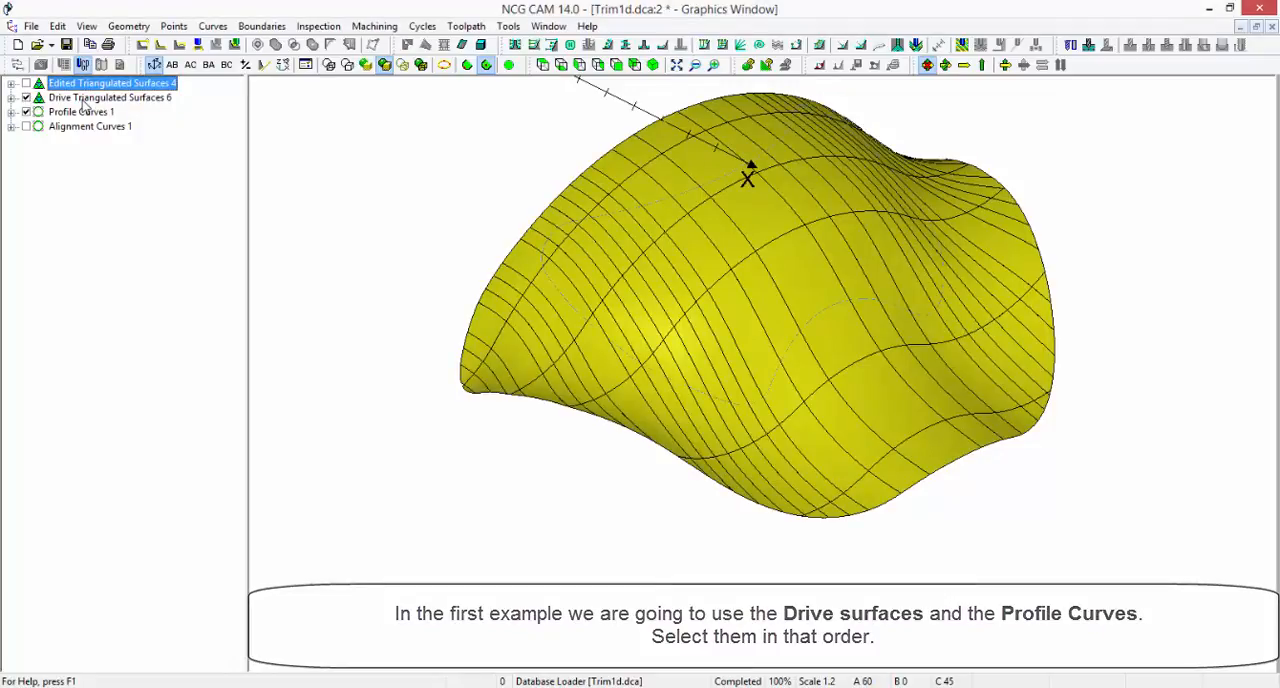
pyautogui.click(85, 98)
pyautogui.keyDown('ctrl'); pyautogui.click(86, 112); pyautogui.keyUp('ctrl')
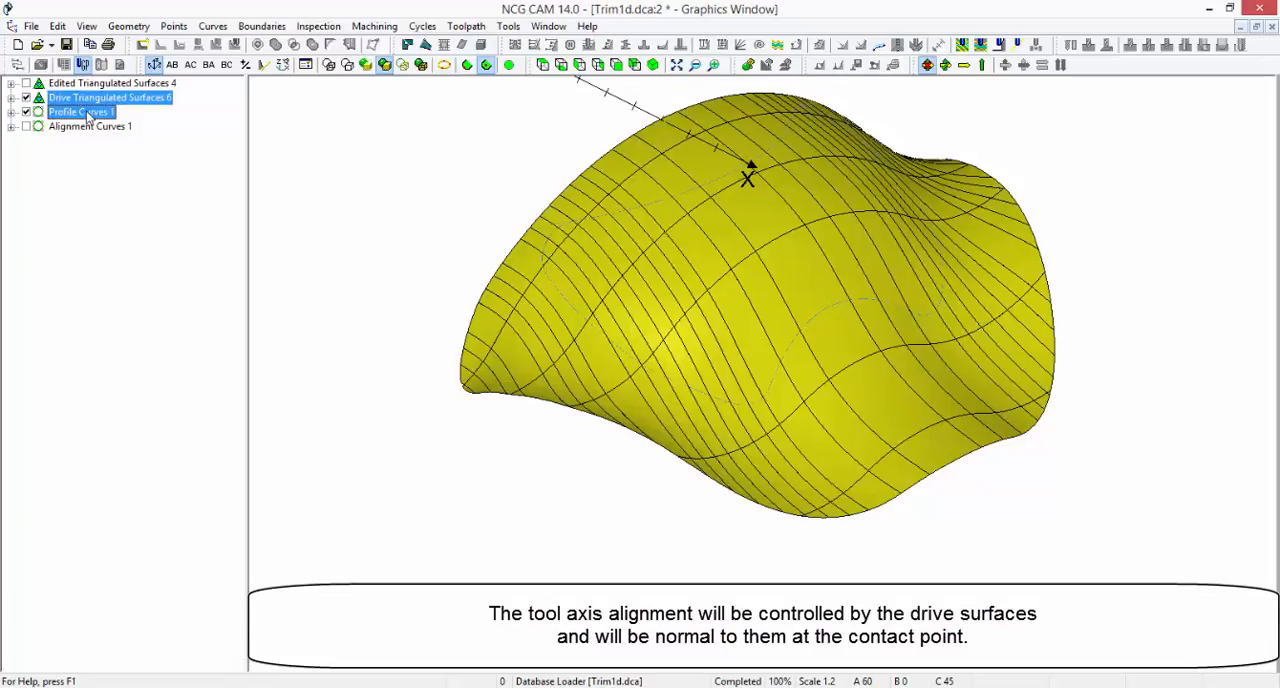
# Create a five-axis along curve toolpath from the selected folders with the 3x1.5 toroidal collet-holder tool, Projected strategy, Climb direction and tilt relative to cut direction
pyautogui.rightClick(87, 115)
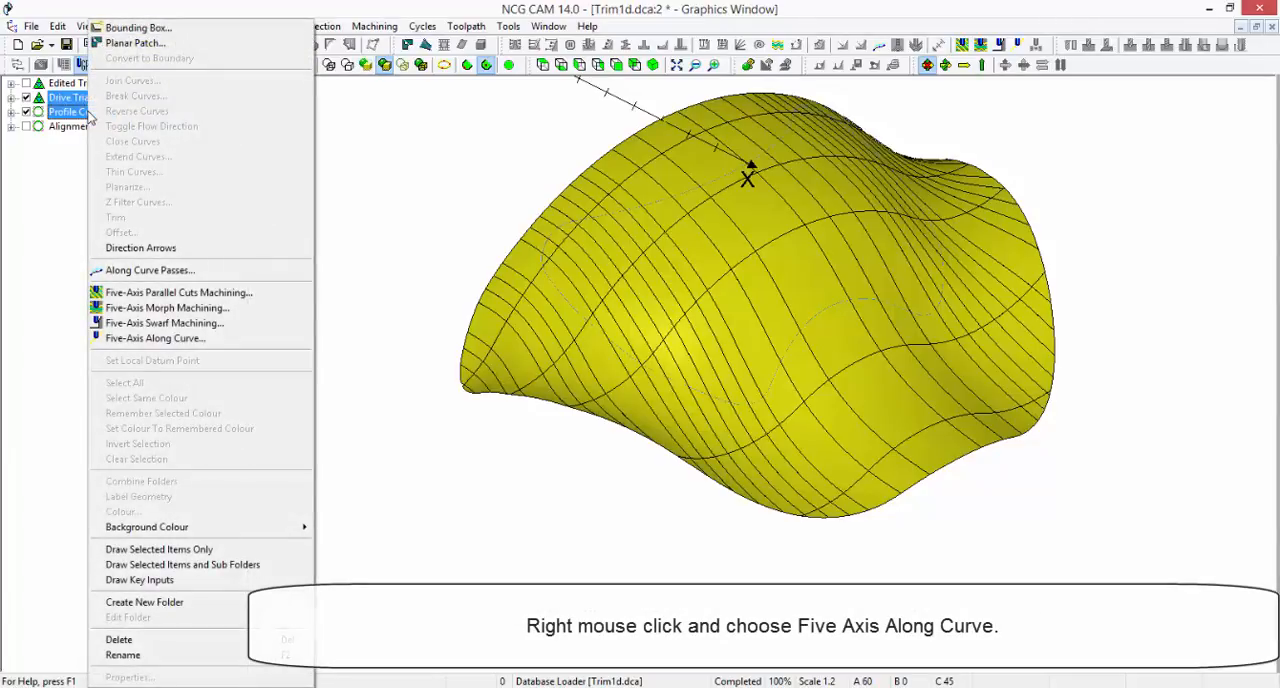
pyautogui.click(262, 345)
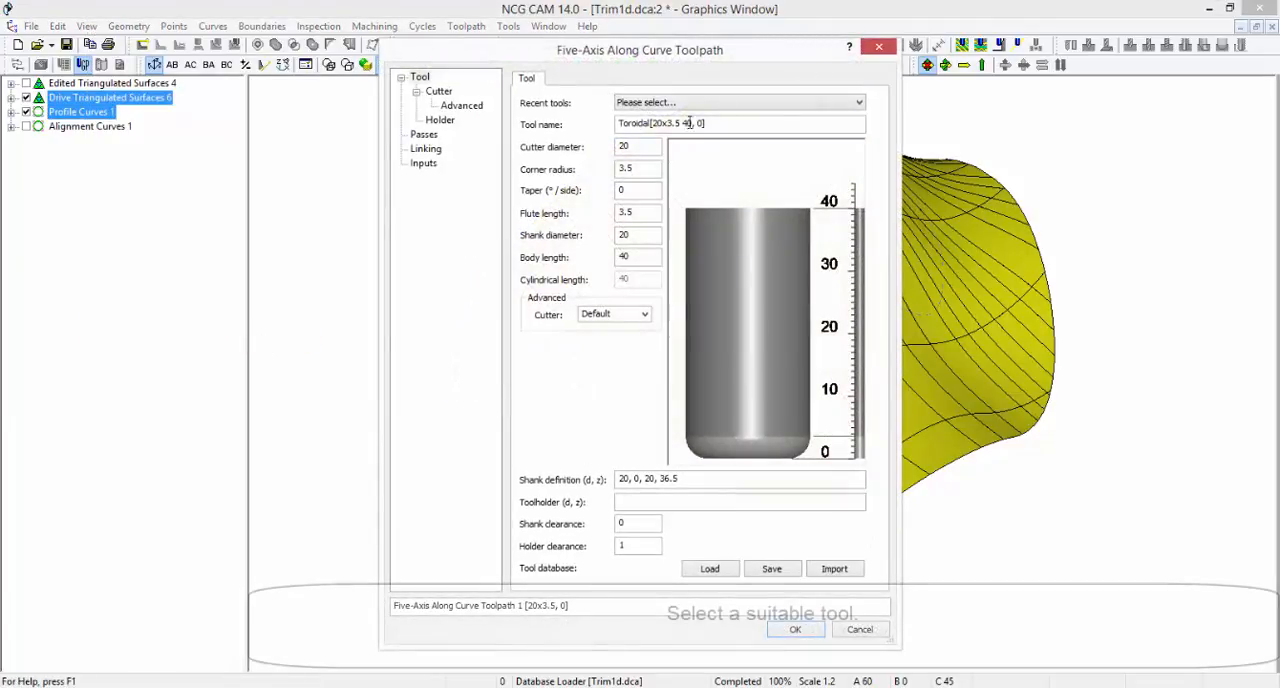
pyautogui.click(857, 102)
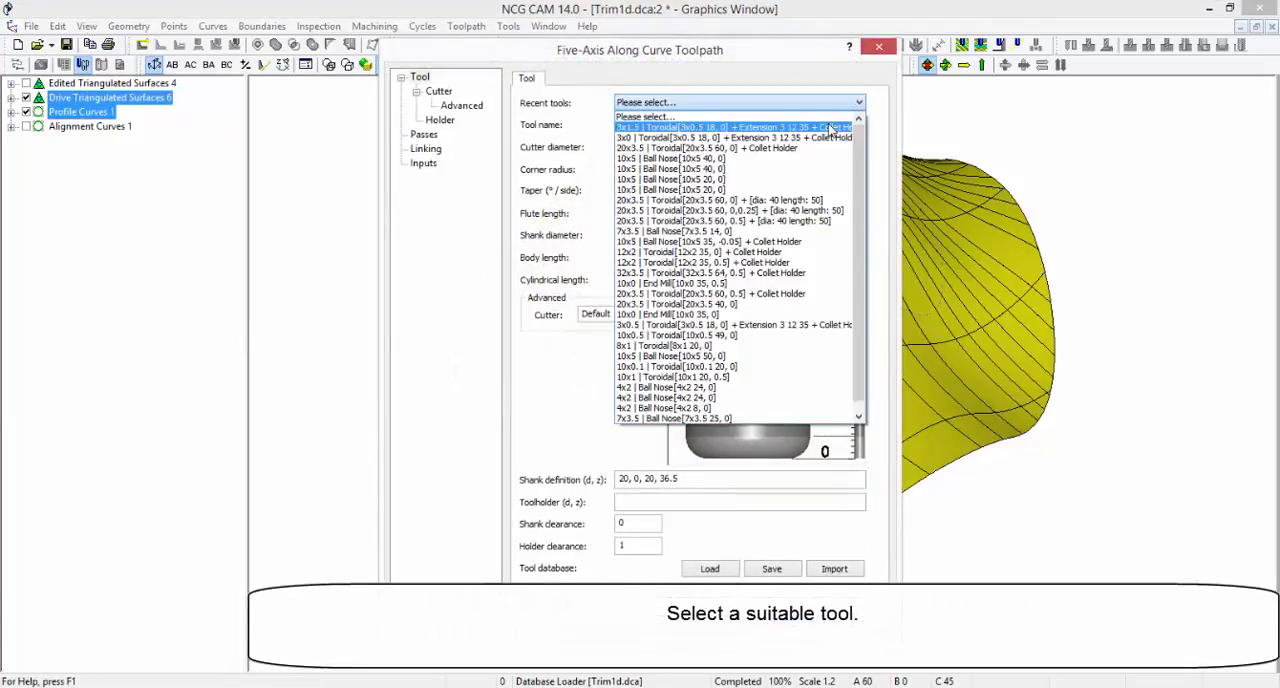
pyautogui.click(833, 128)
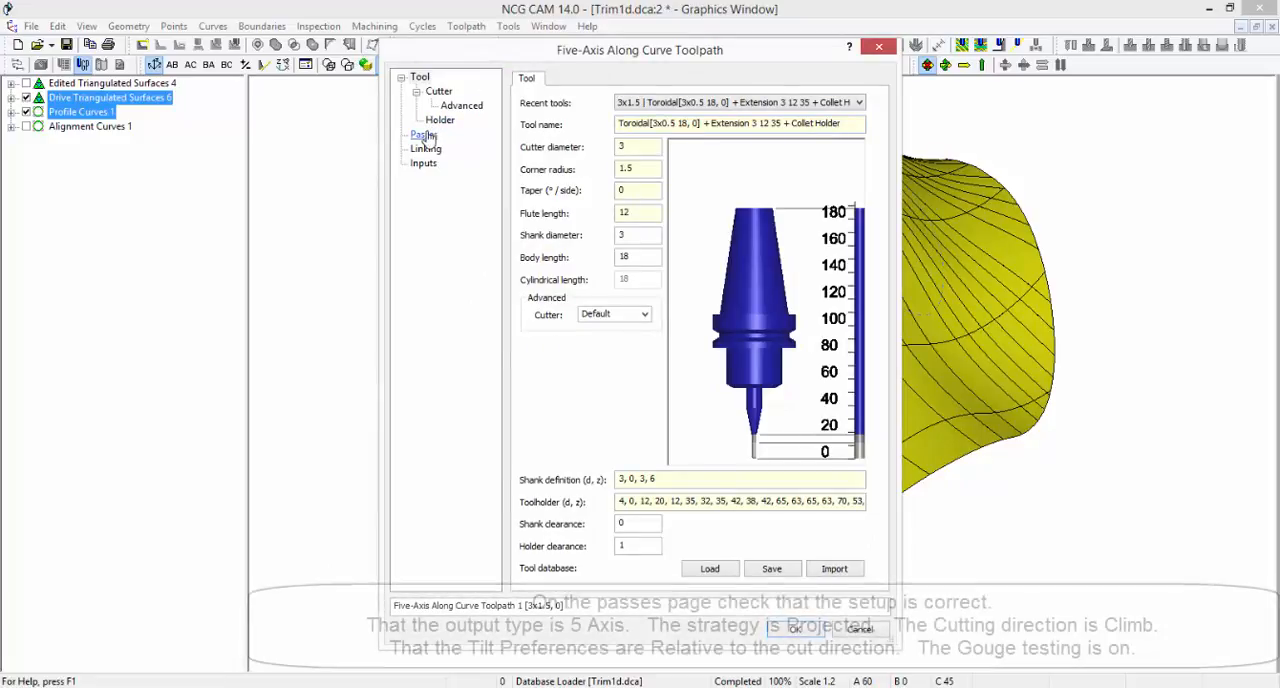
pyautogui.click(424, 135)
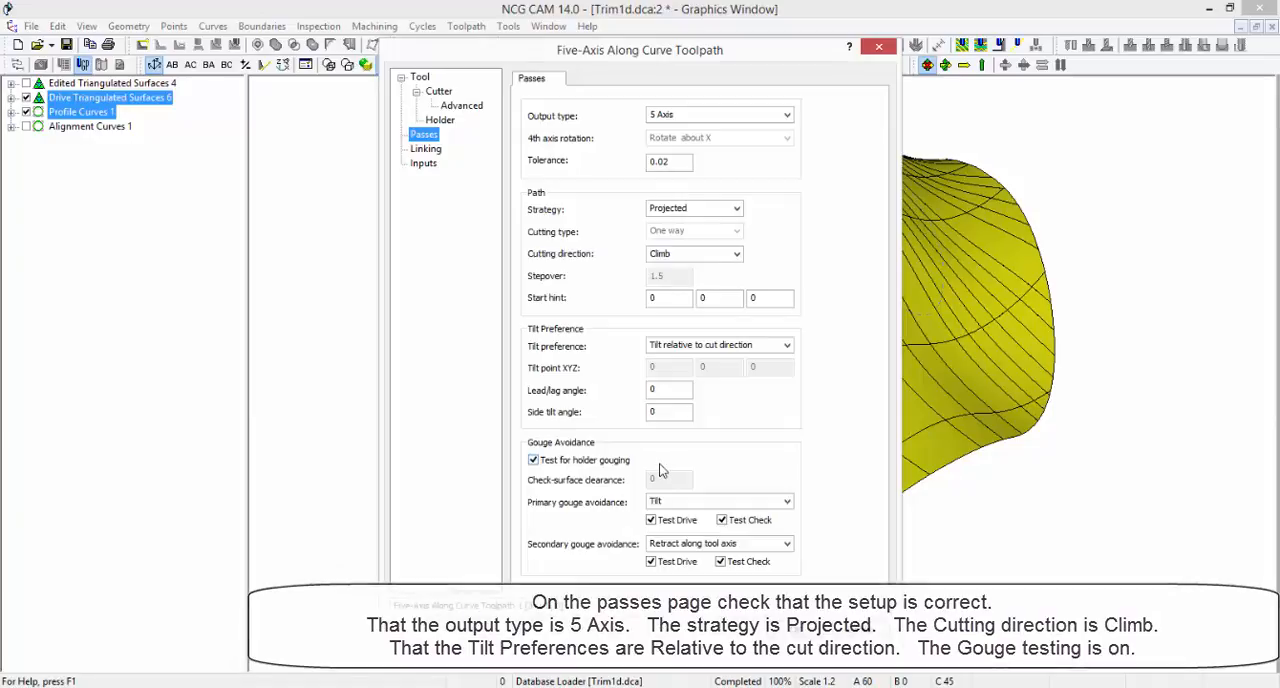
pyautogui.click(796, 632)
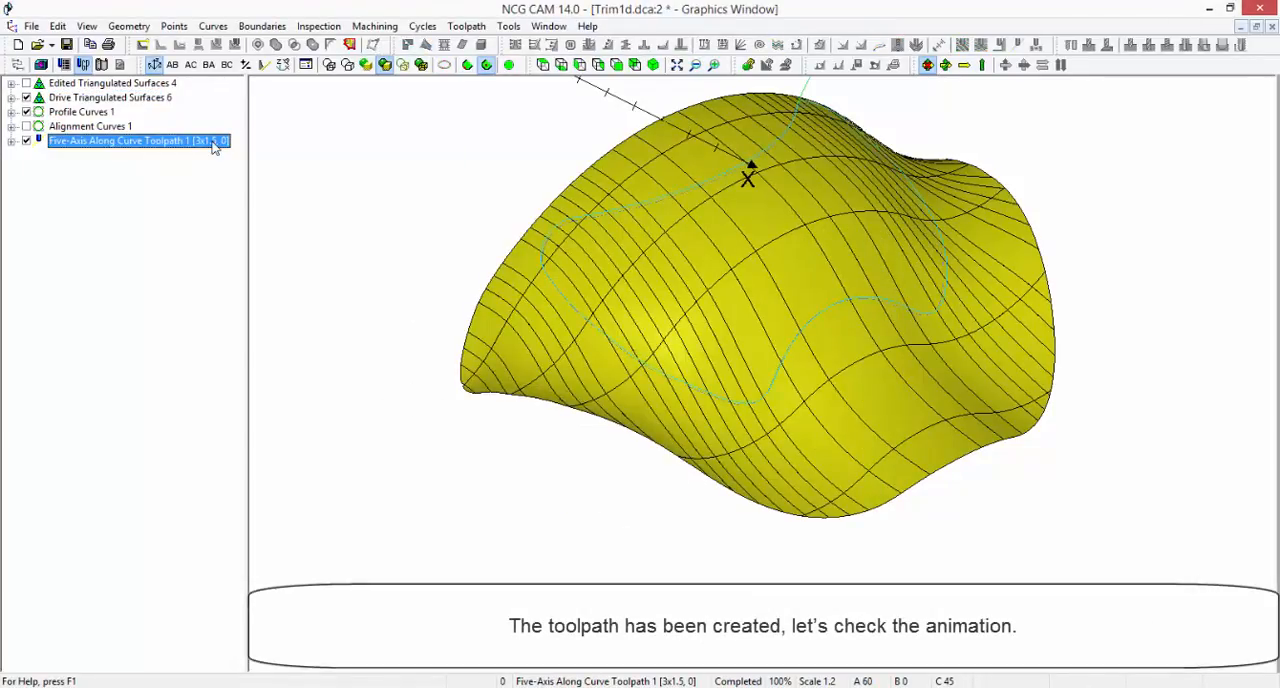
# Animate Five-Axis Along Curve Toolpath 1 and apply cutting parameters to it with spindle speed 2900, cutting feedrate 200 and coolant on
pyautogui.rightClick(213, 146)
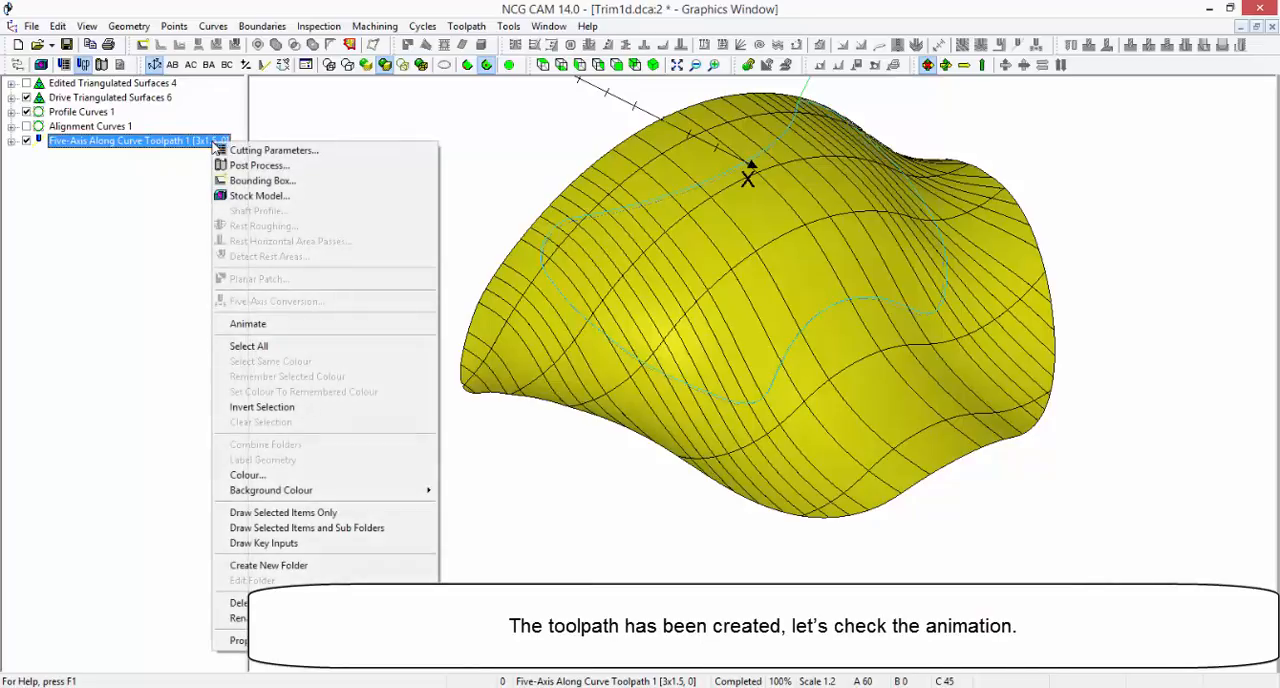
pyautogui.click(262, 323)
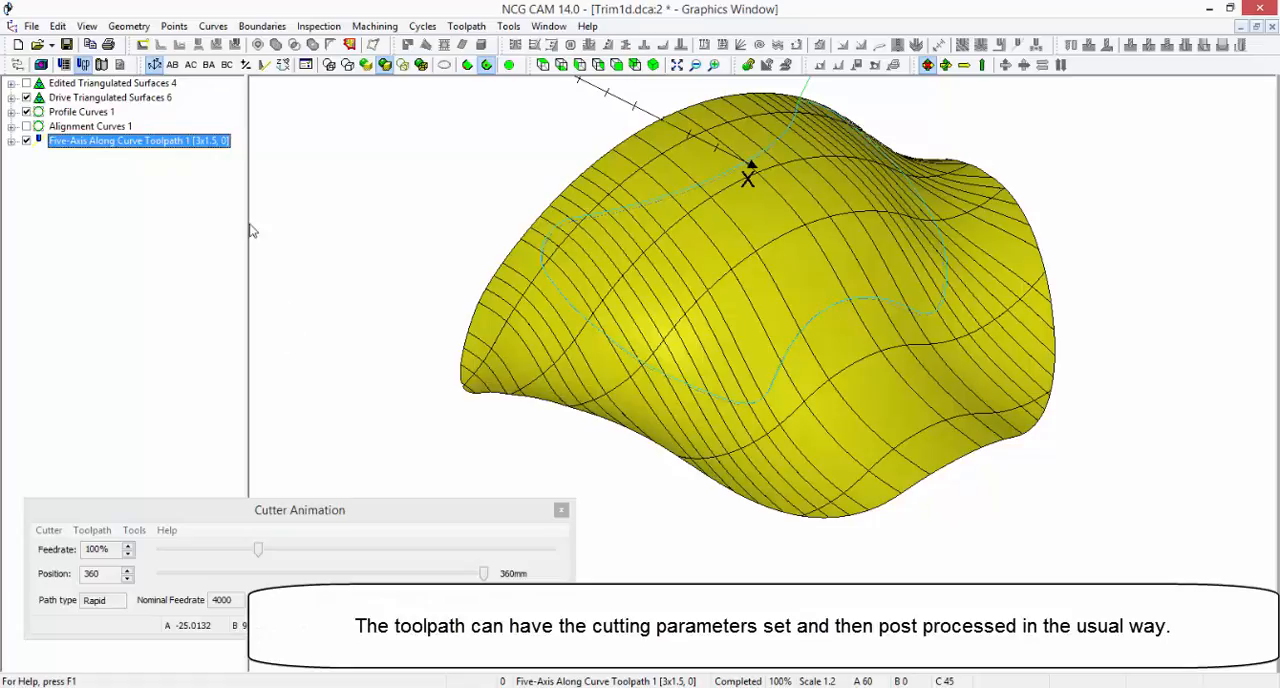
pyautogui.rightClick(215, 147)
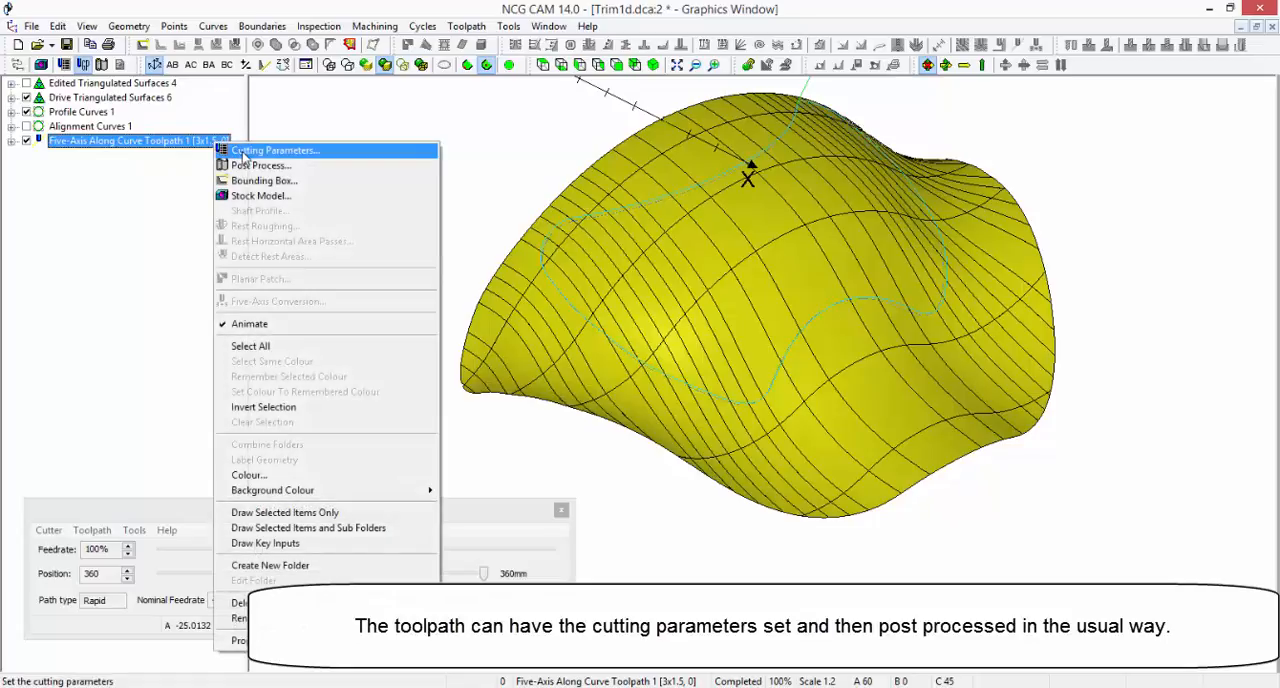
pyautogui.click(247, 152)
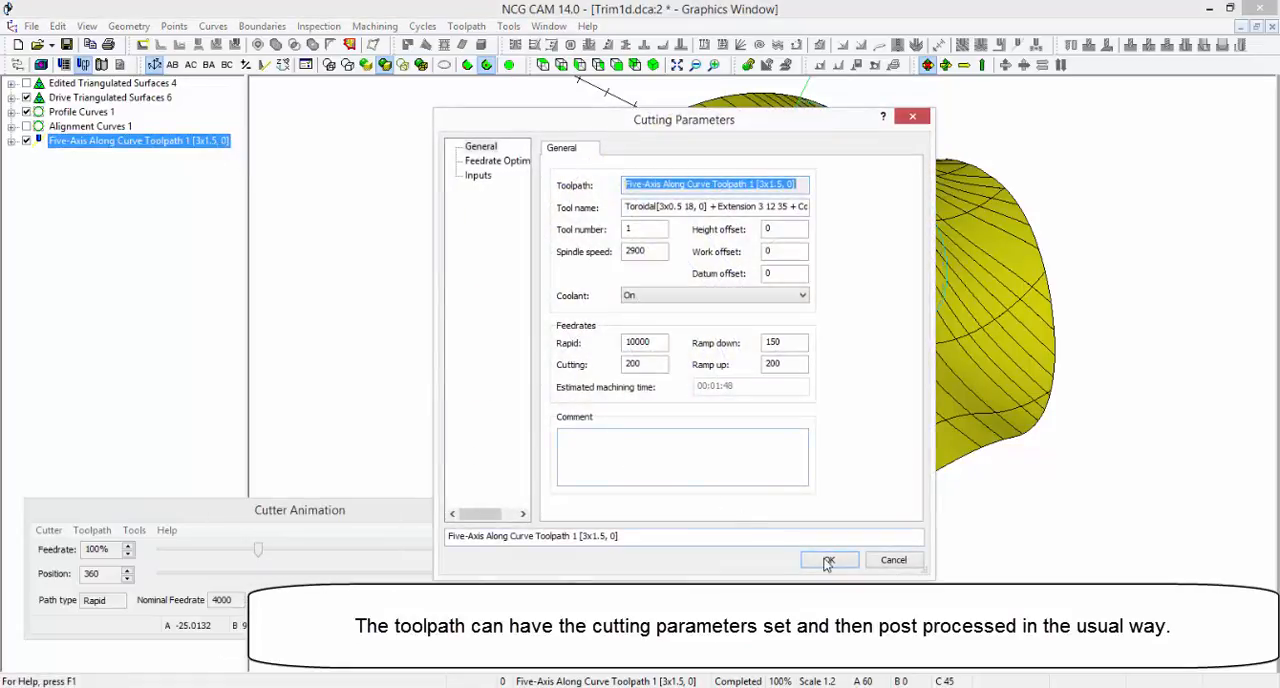
pyautogui.click(828, 561)
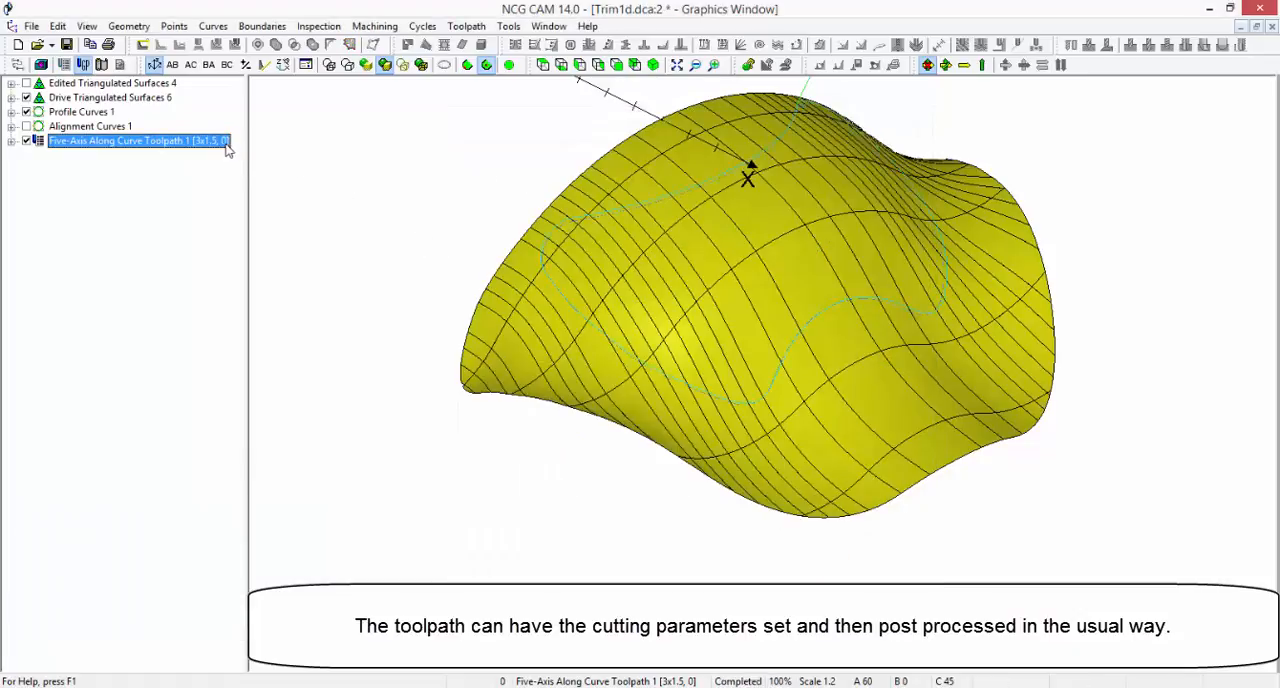
# Post-process Five-Axis Along Curve Toolpath 1 as Trim1a01 in the 5 Axis HERMLE C40 Heidenhain M128 format, in mm
pyautogui.rightClick(227, 148)
pyautogui.click(256, 153)
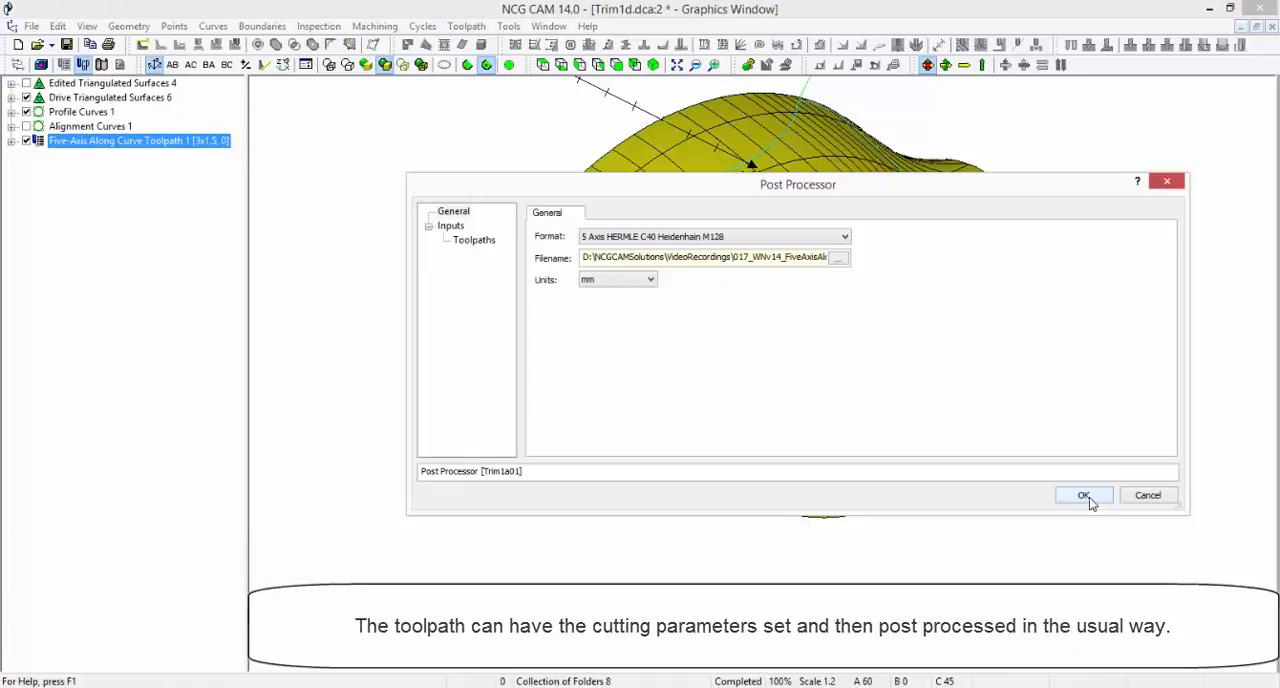
pyautogui.click(1084, 496)
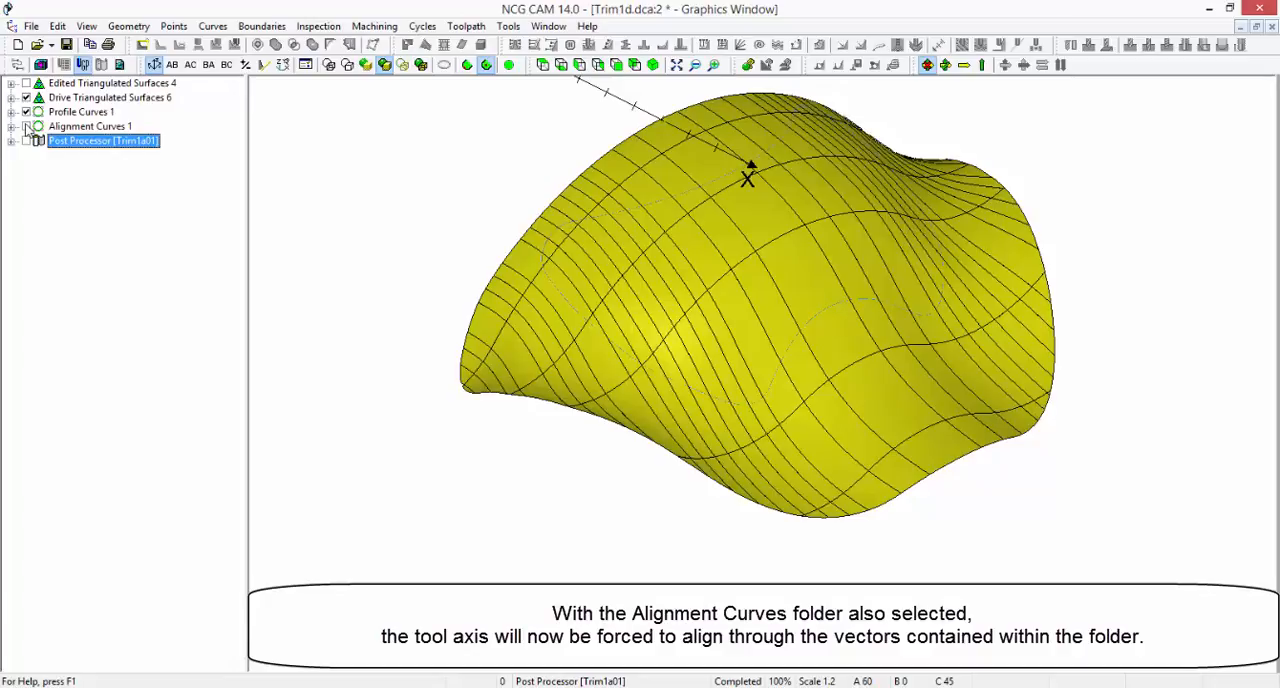
# Create a five-axis along curve toolpath from the drive surfaces, Profile Curves 1 and Alignment Curves 1, in that order, using the 3x1.5 tool and Tilt through lines
pyautogui.click(72, 99)
pyautogui.keyDown('ctrl'); pyautogui.click(72, 112); pyautogui.keyUp('ctrl')
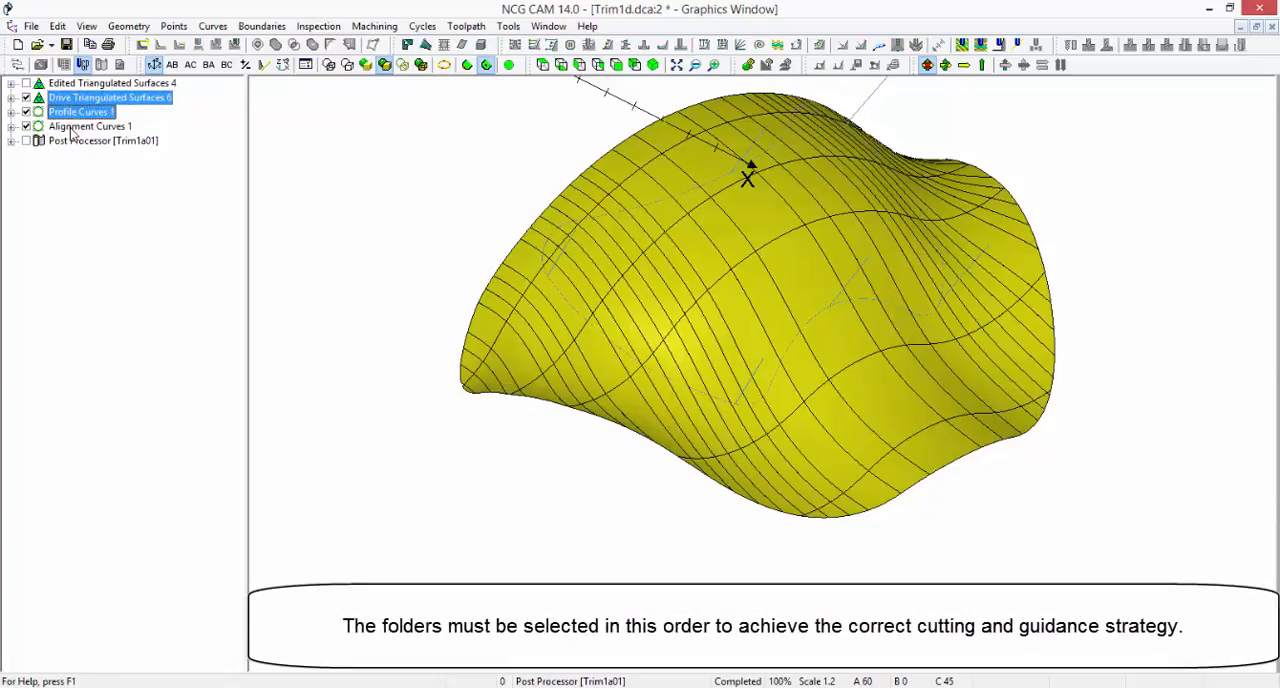
pyautogui.keyDown('ctrl'); pyautogui.click(72, 127); pyautogui.keyUp('ctrl')
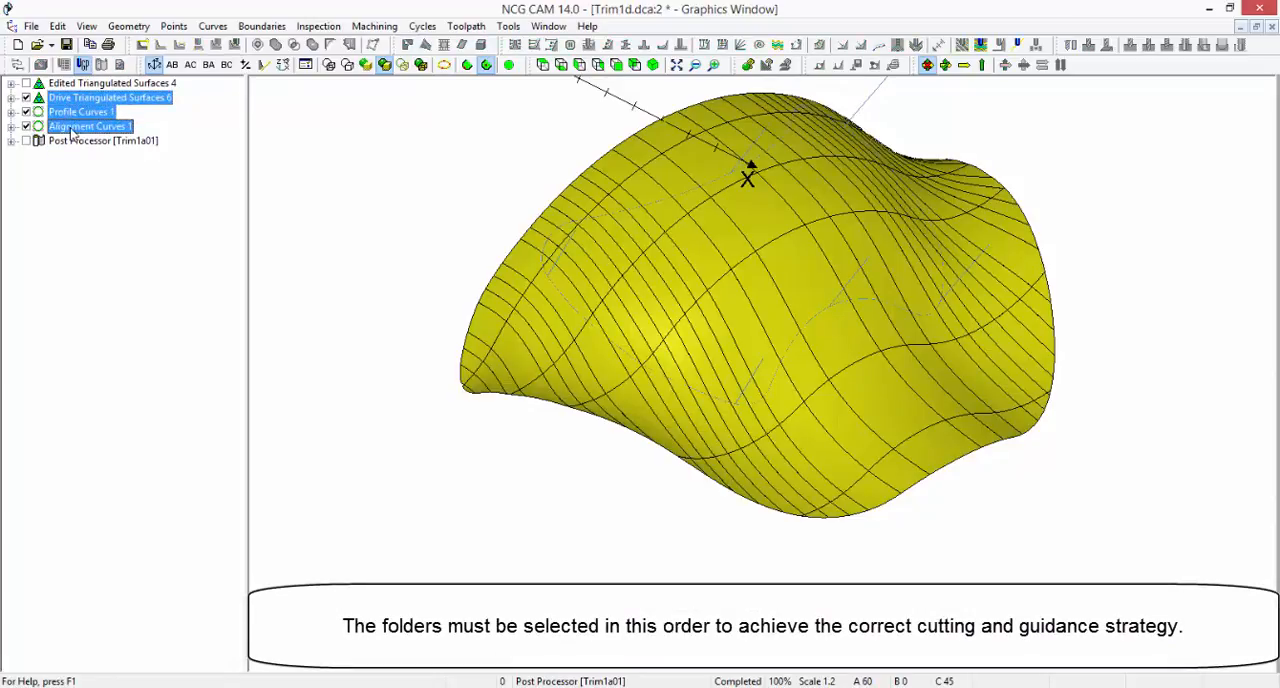
pyautogui.rightClick(72, 133)
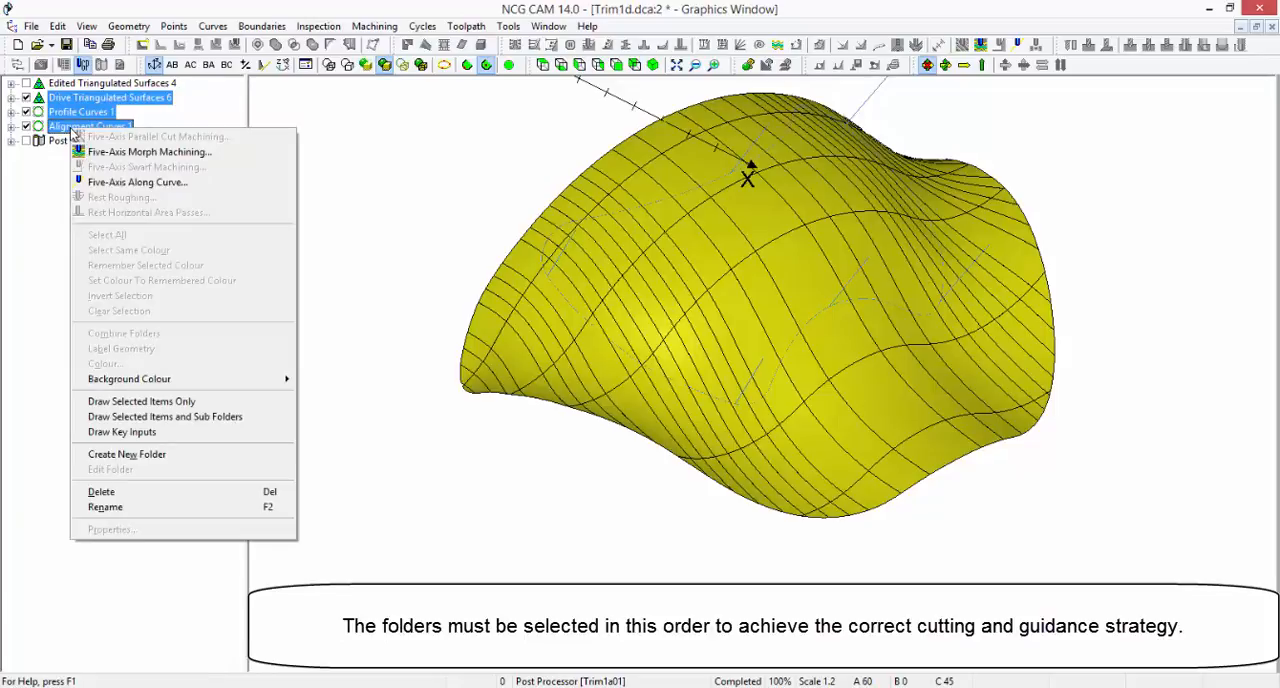
pyautogui.click(210, 183)
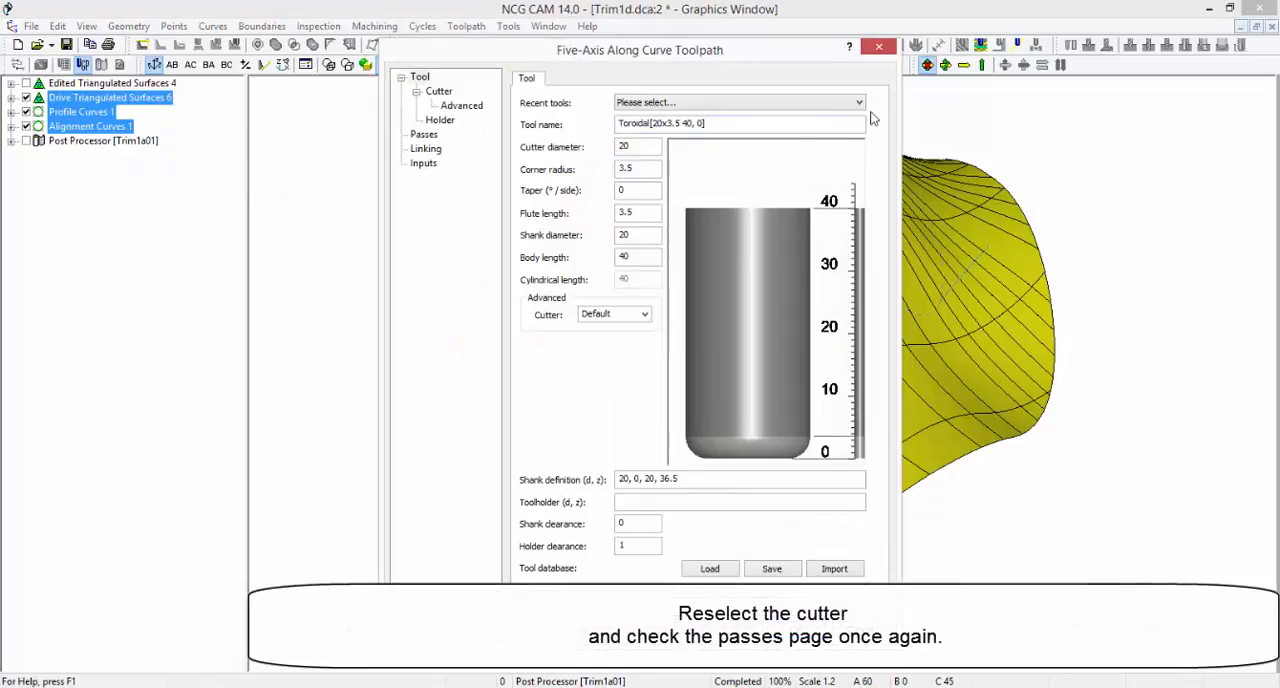
pyautogui.click(858, 103)
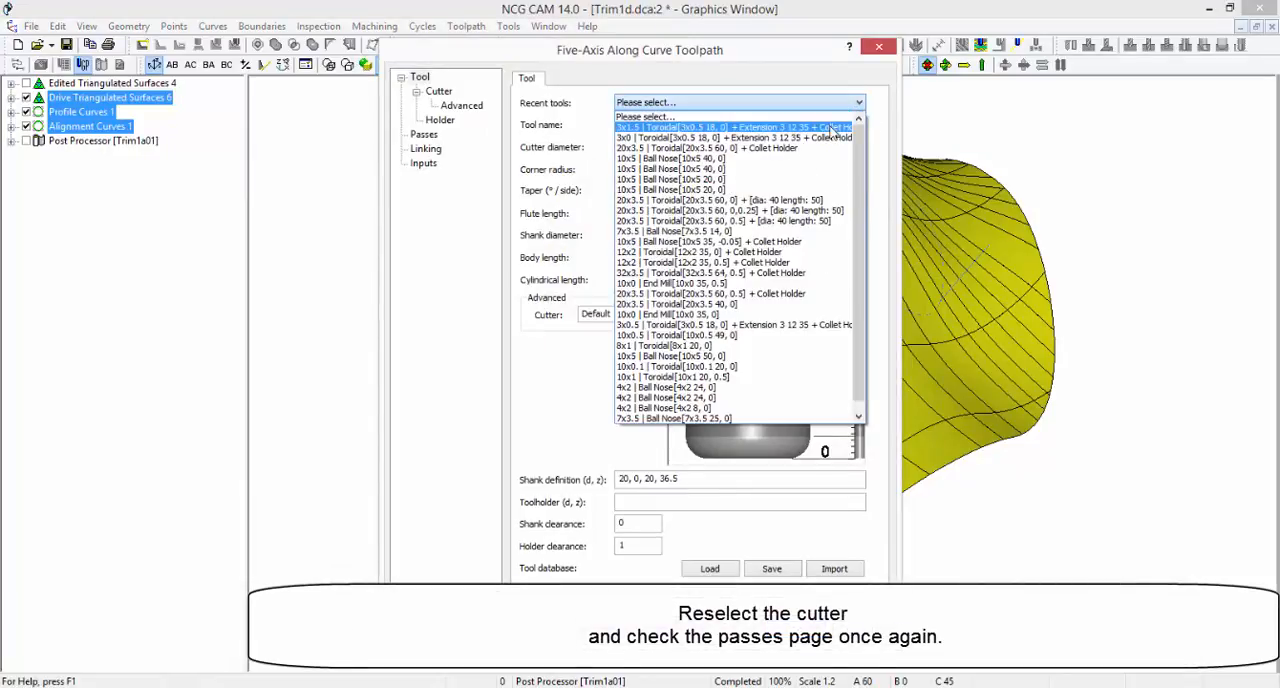
pyautogui.click(831, 133)
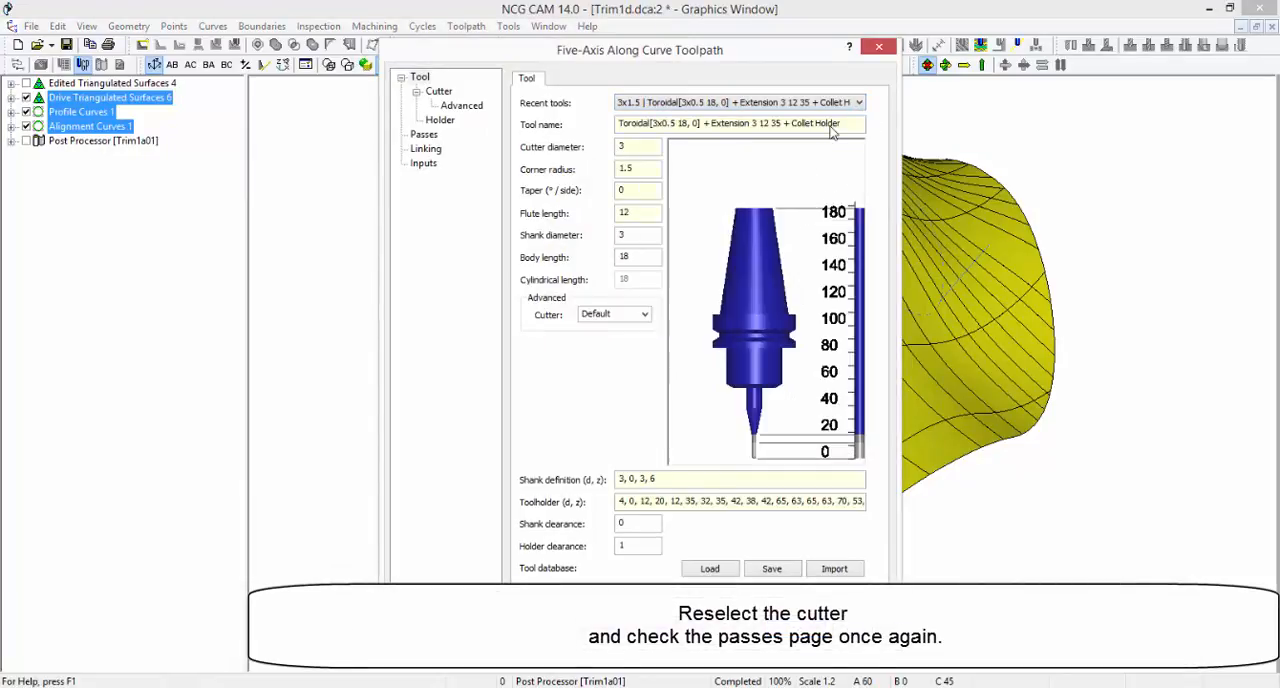
pyautogui.click(423, 137)
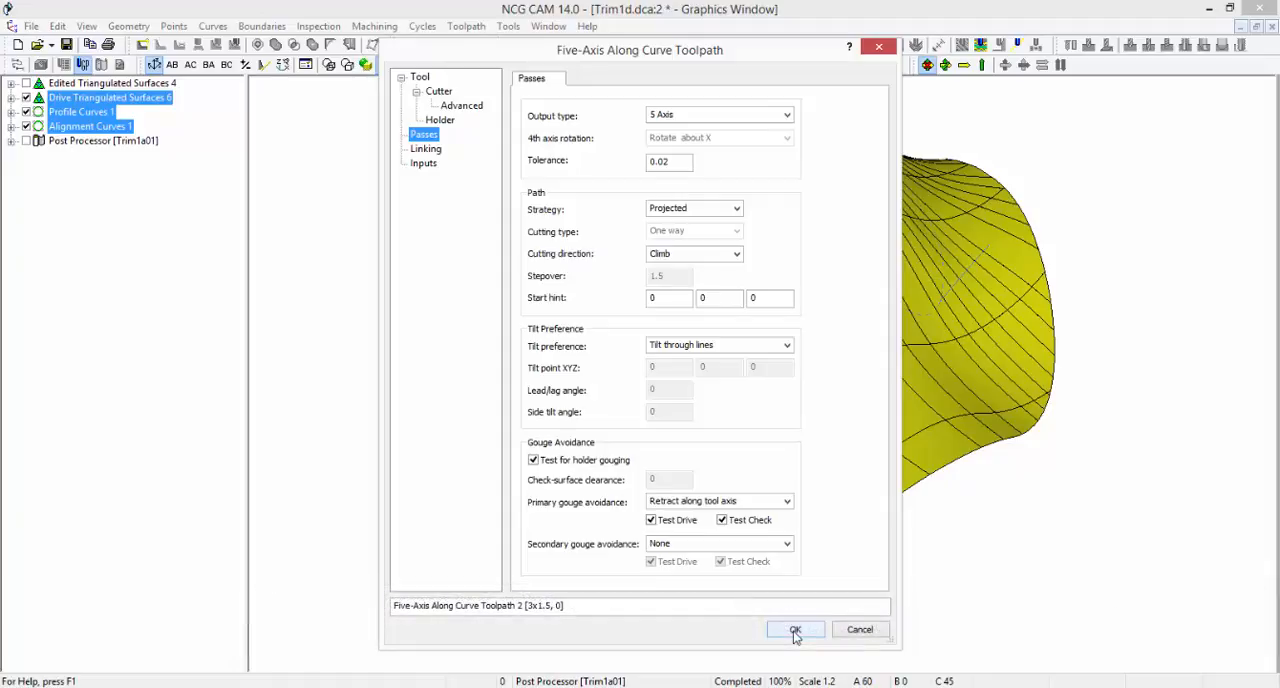
pyautogui.click(795, 630)
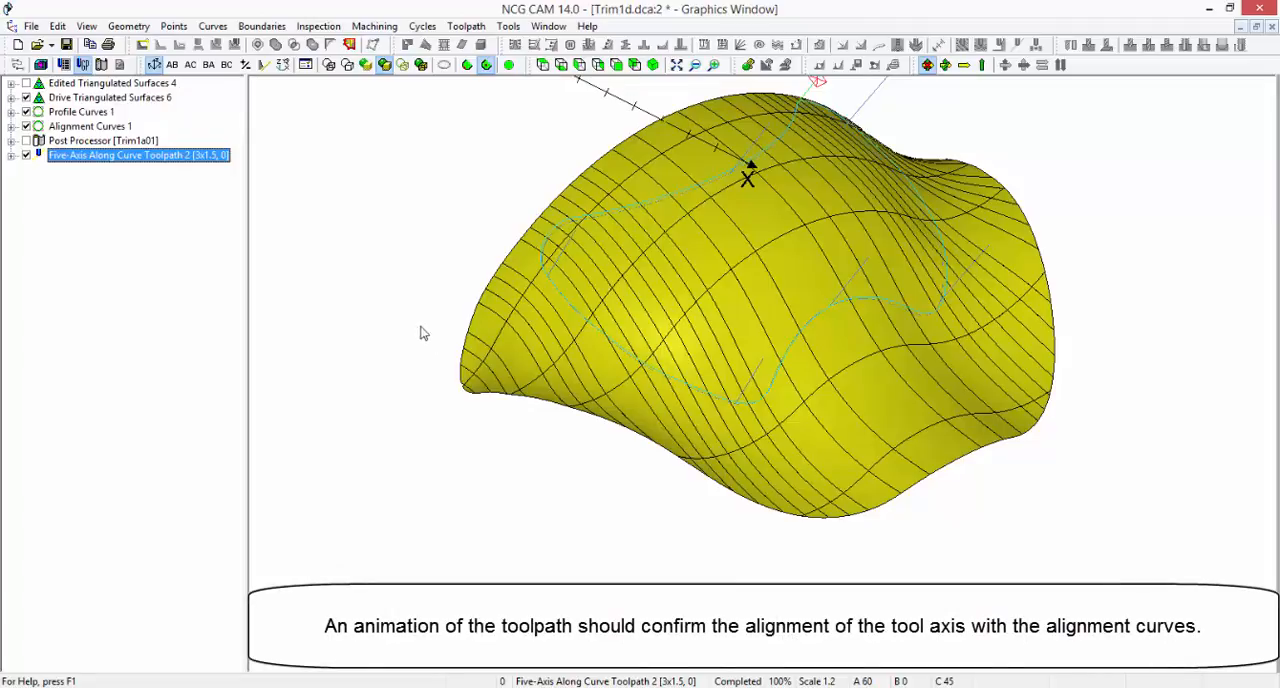
# Animate Five-Axis Along Curve Toolpath 2 from the front and step back through it to check the tool axis against the alignment curves
pyautogui.rightClick(165, 162)
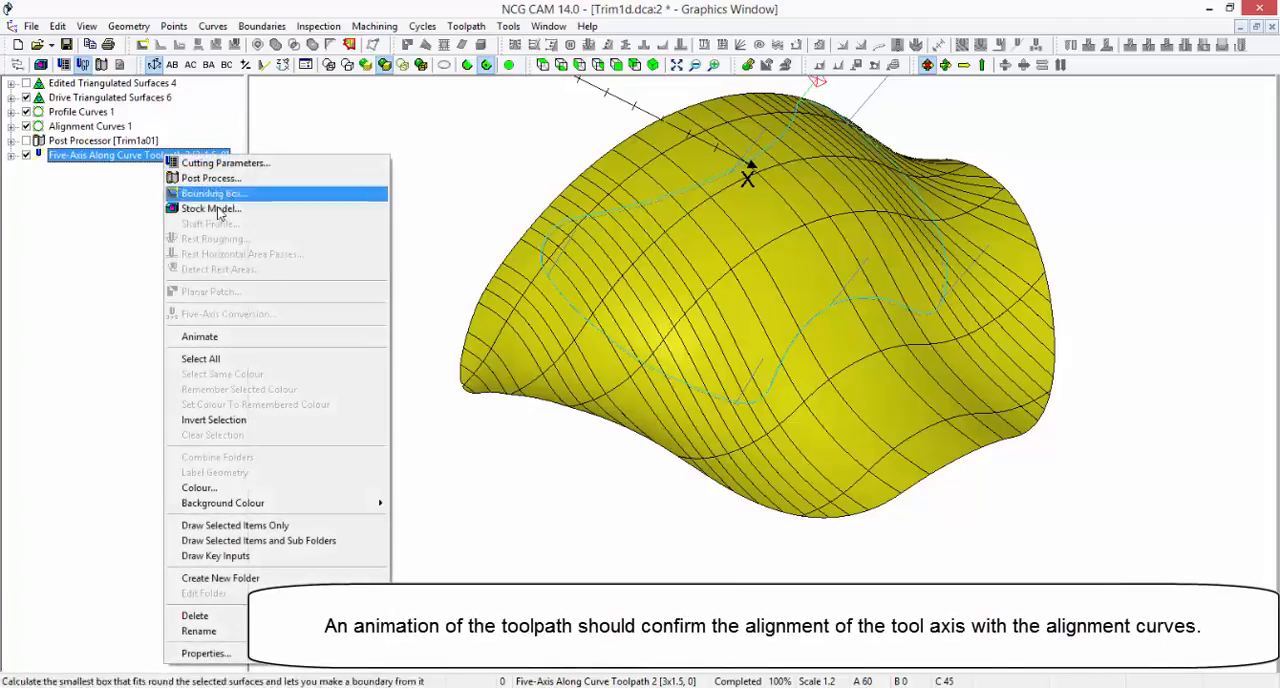
pyautogui.click(317, 343)
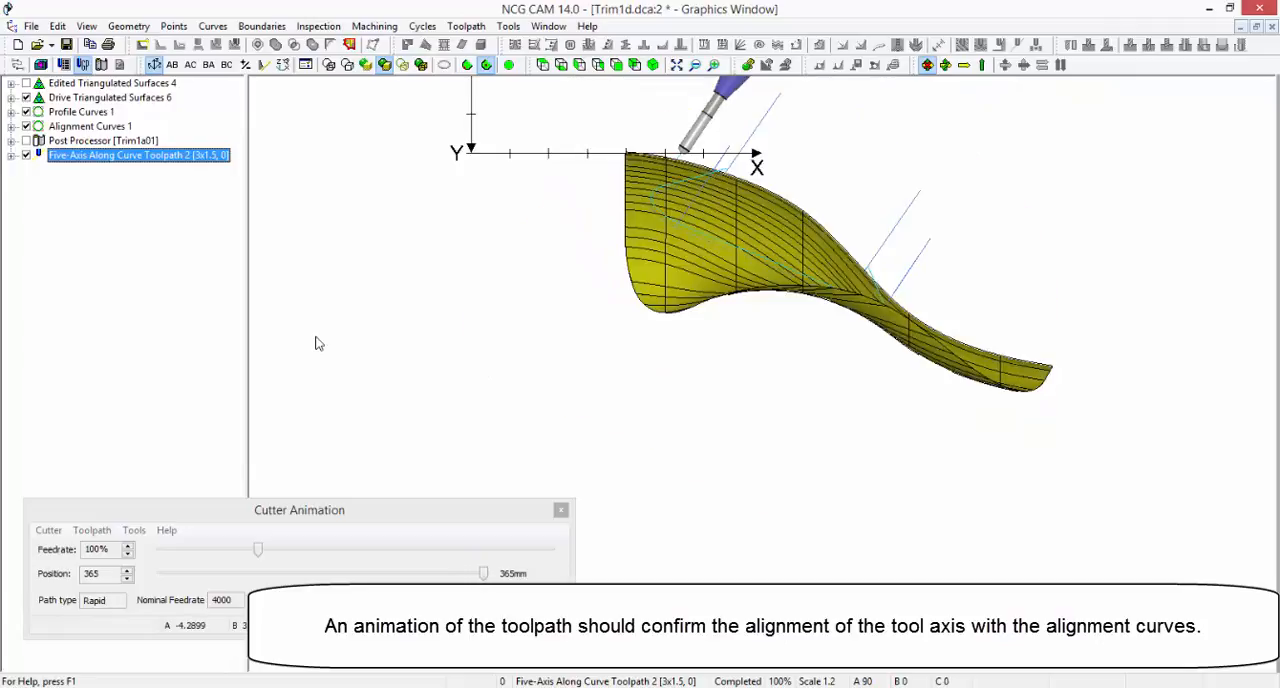
pyautogui.moveTo(483, 573); pyautogui.dragTo(378, 590)
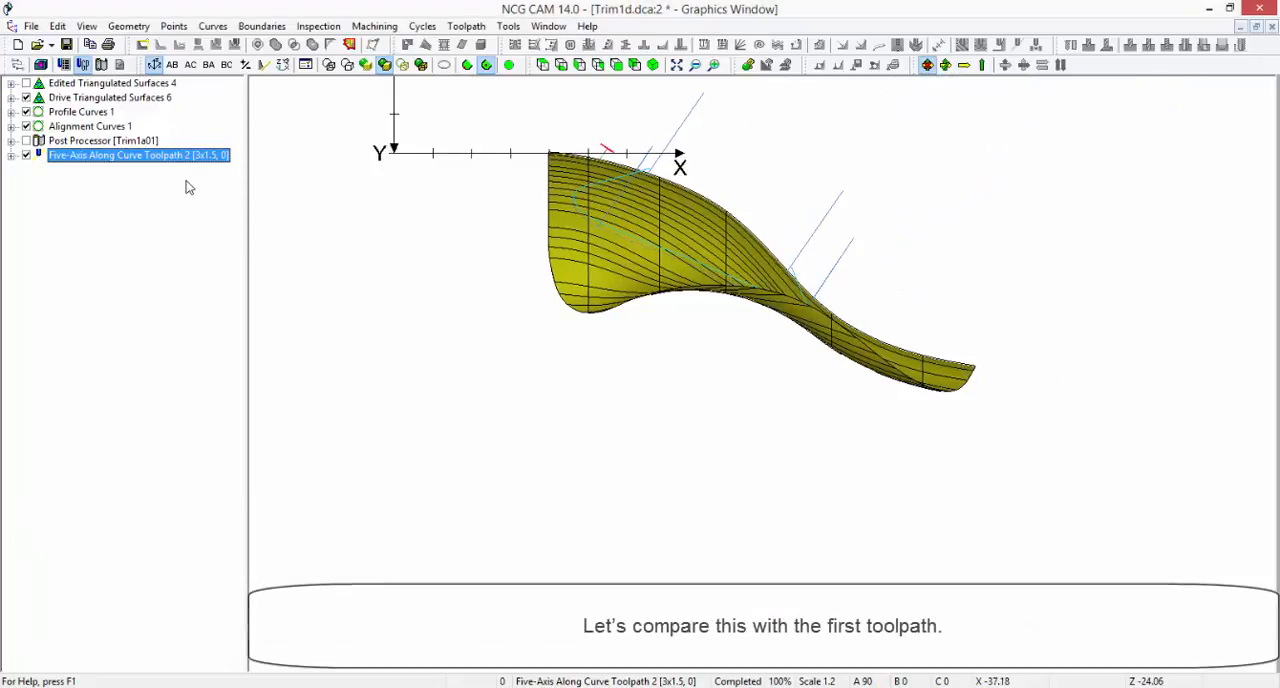
# Animate Five-Axis Along Curve Toolpath 1 from the Trim1a01 post processor folder and move the cutter to about position 222
pyautogui.click(148, 142)
pyautogui.rightClick(148, 142)
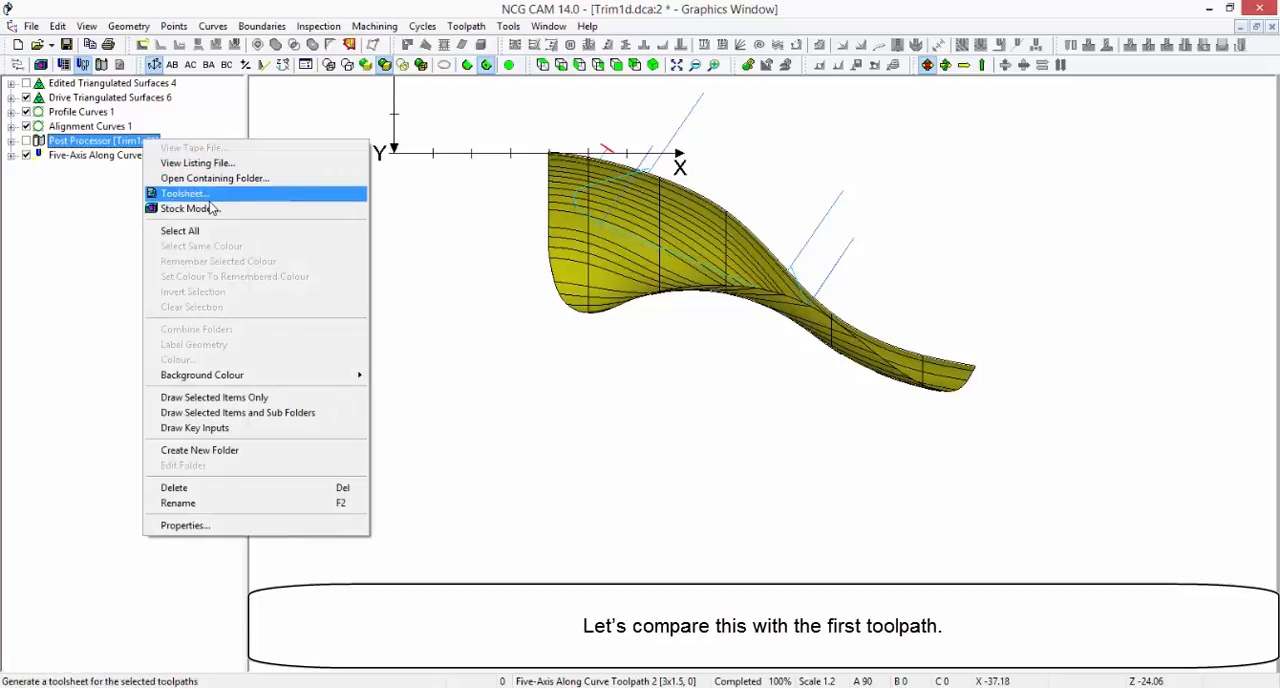
pyautogui.click(12, 142)
pyautogui.rightClick(80, 158)
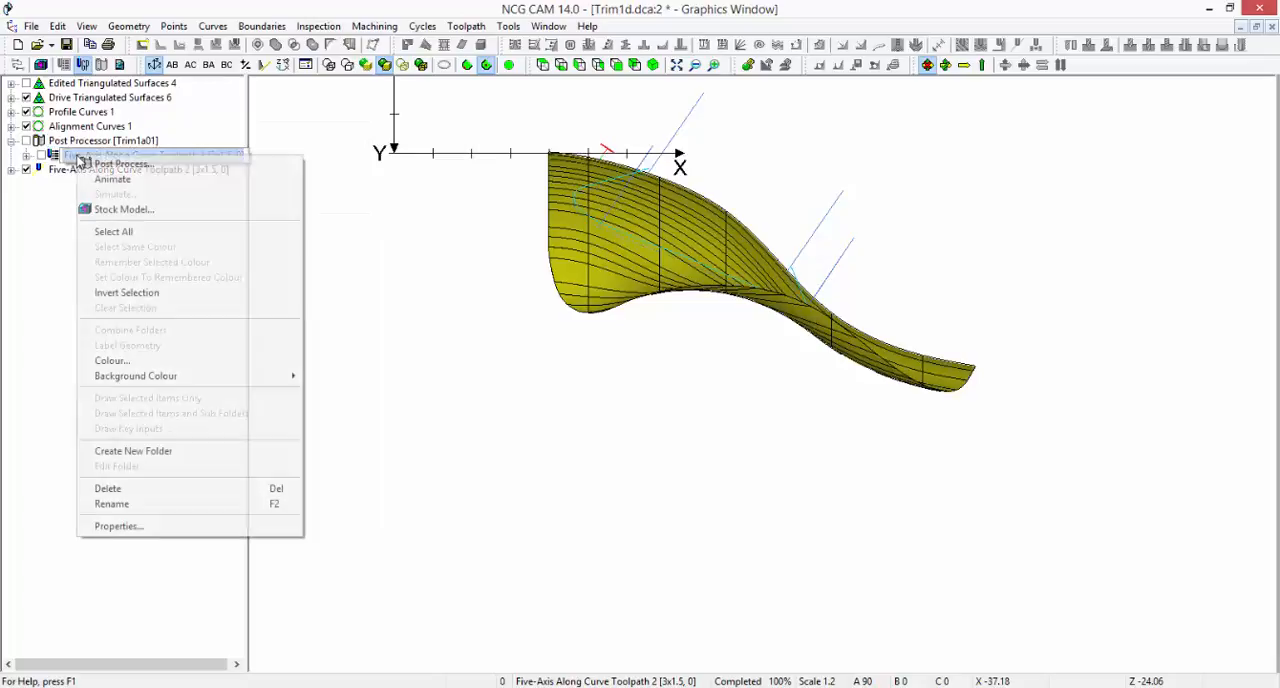
pyautogui.click(118, 180)
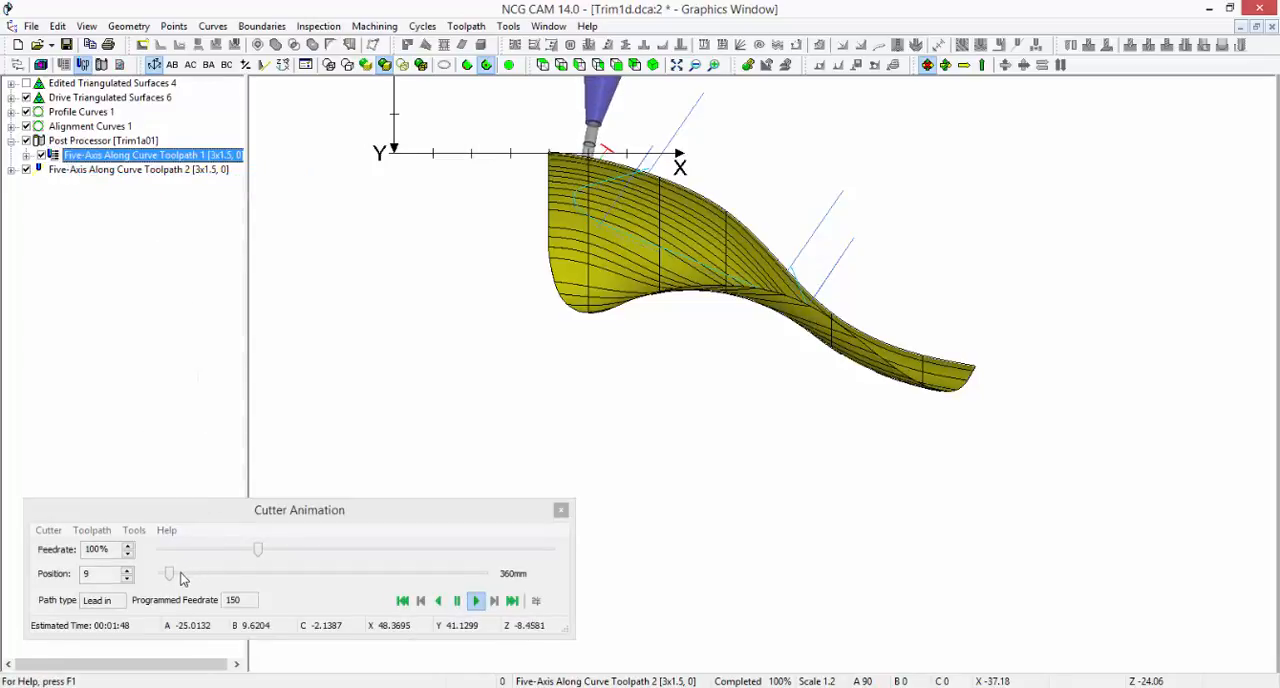
pyautogui.moveTo(174, 573); pyautogui.dragTo(364, 546)
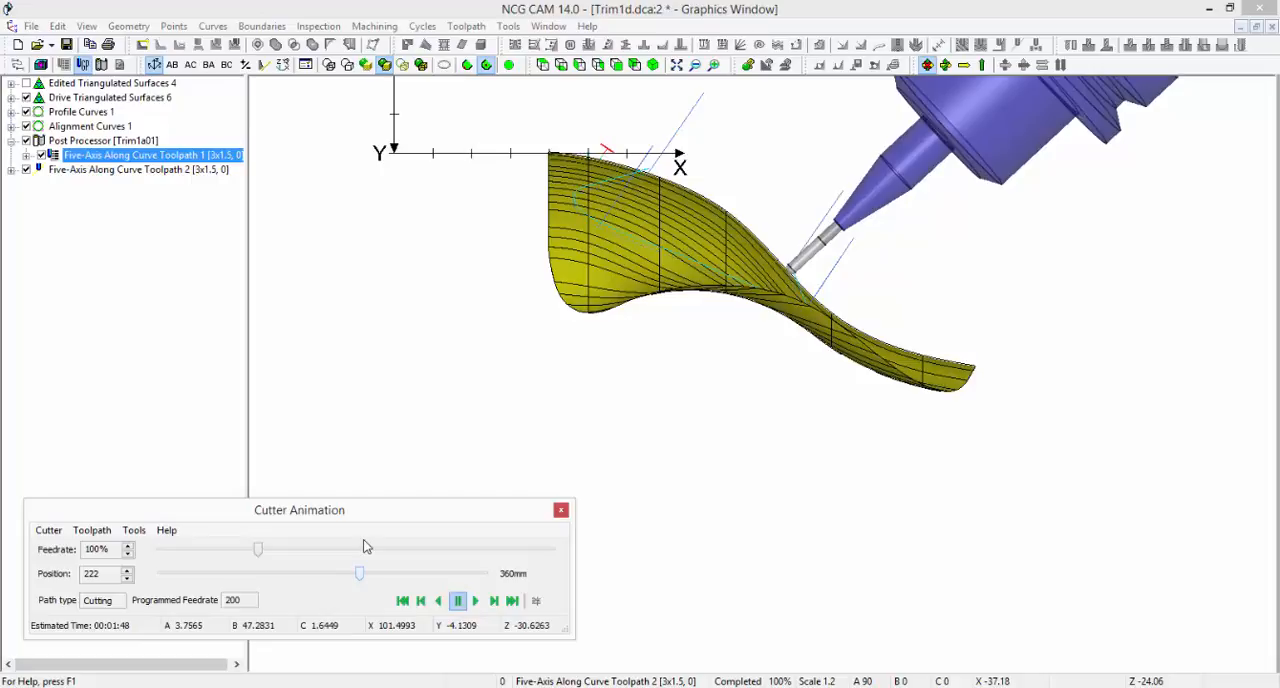
# Animate Five-Axis Along Curve Toolpath 2 alongside the first, set the feedrate to 0% and move its cutter to position 225 to compare axis alignment
pyautogui.keyDown('ctrl'); pyautogui.click(153, 170); pyautogui.keyUp('ctrl')
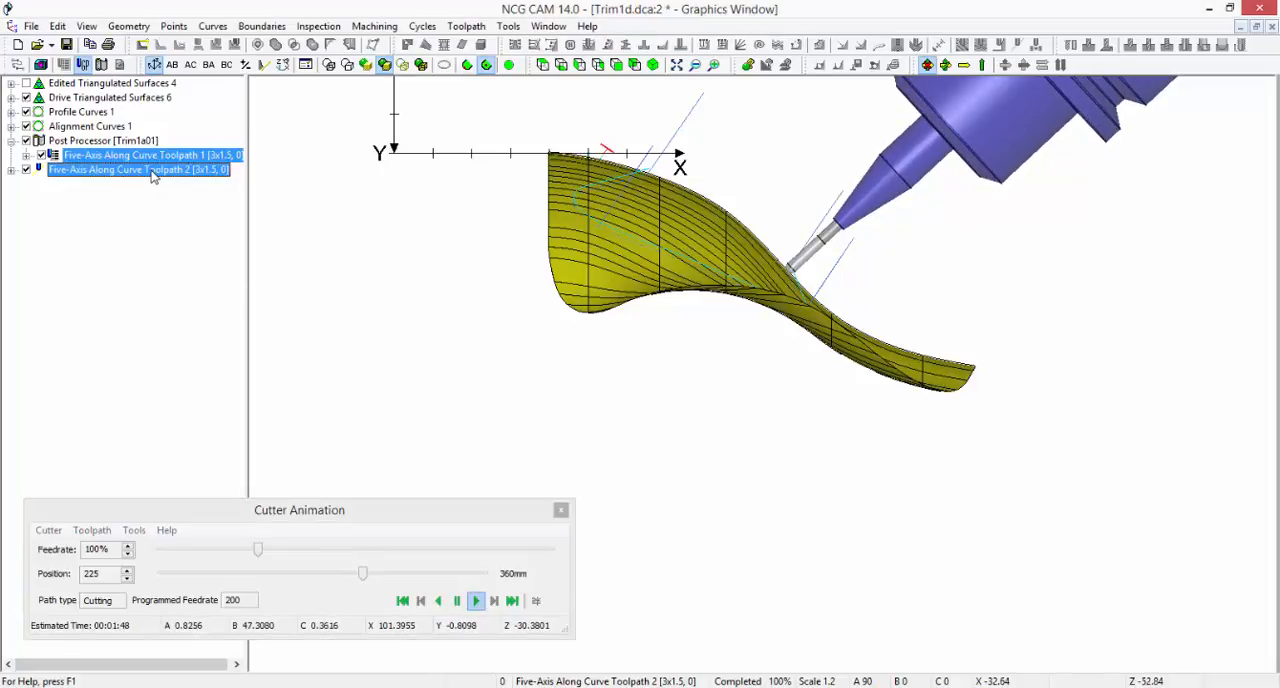
pyautogui.click(153, 172)
pyautogui.rightClick(153, 172)
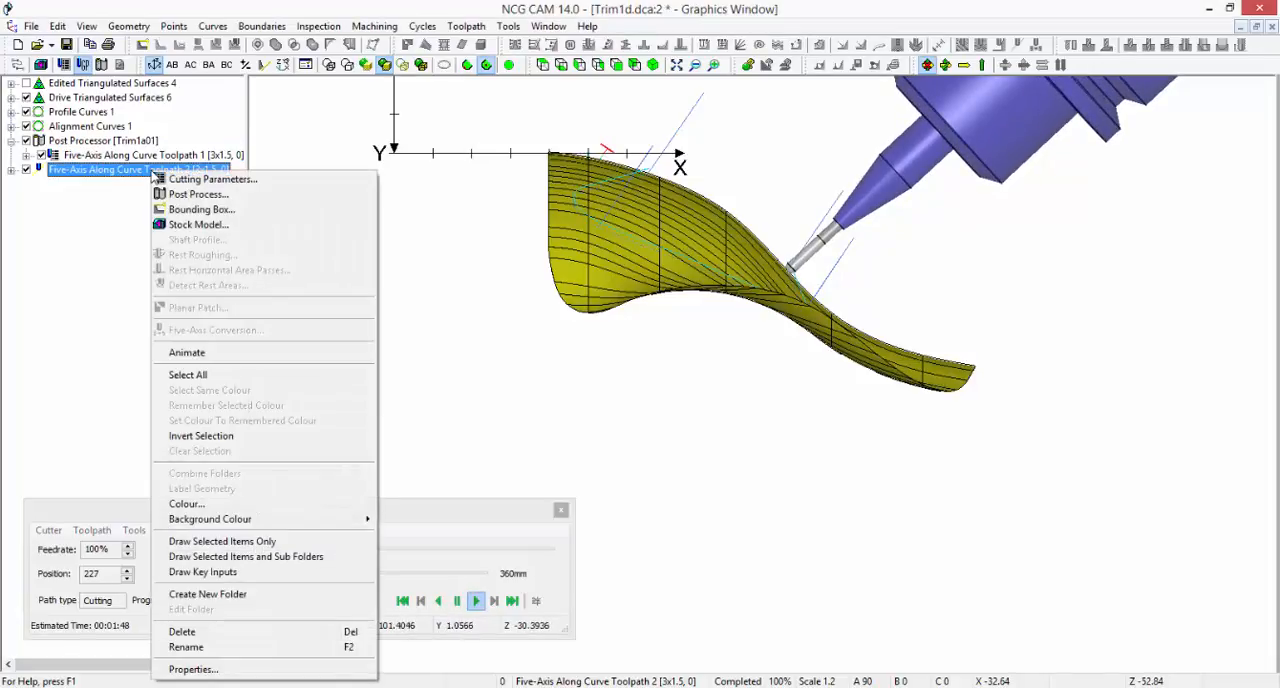
pyautogui.click(235, 353)
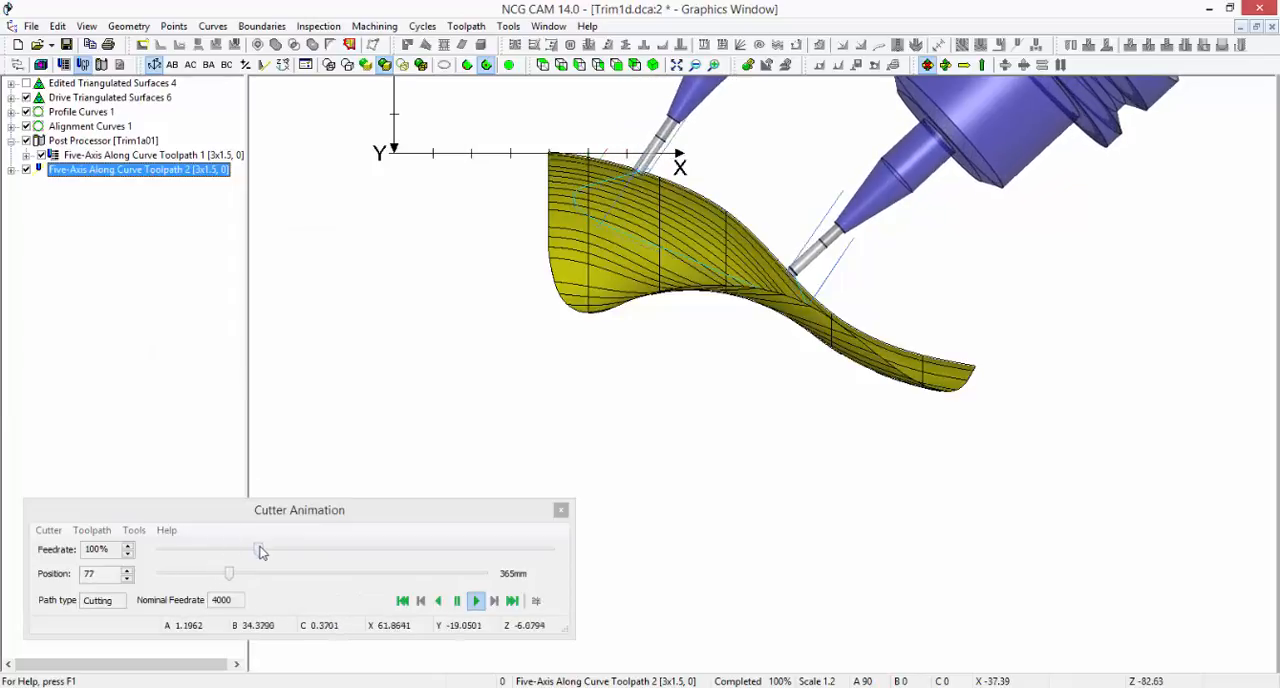
pyautogui.moveTo(260, 550); pyautogui.dragTo(156, 552)
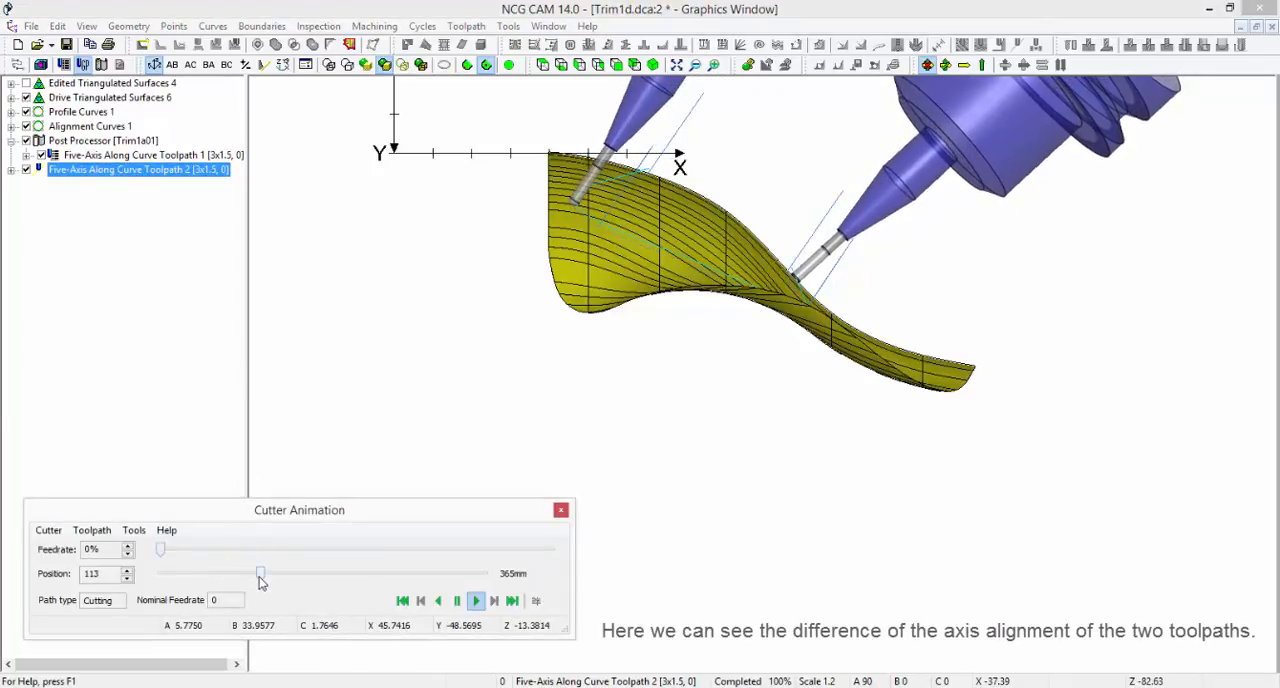
pyautogui.moveTo(260, 578); pyautogui.dragTo(361, 561)
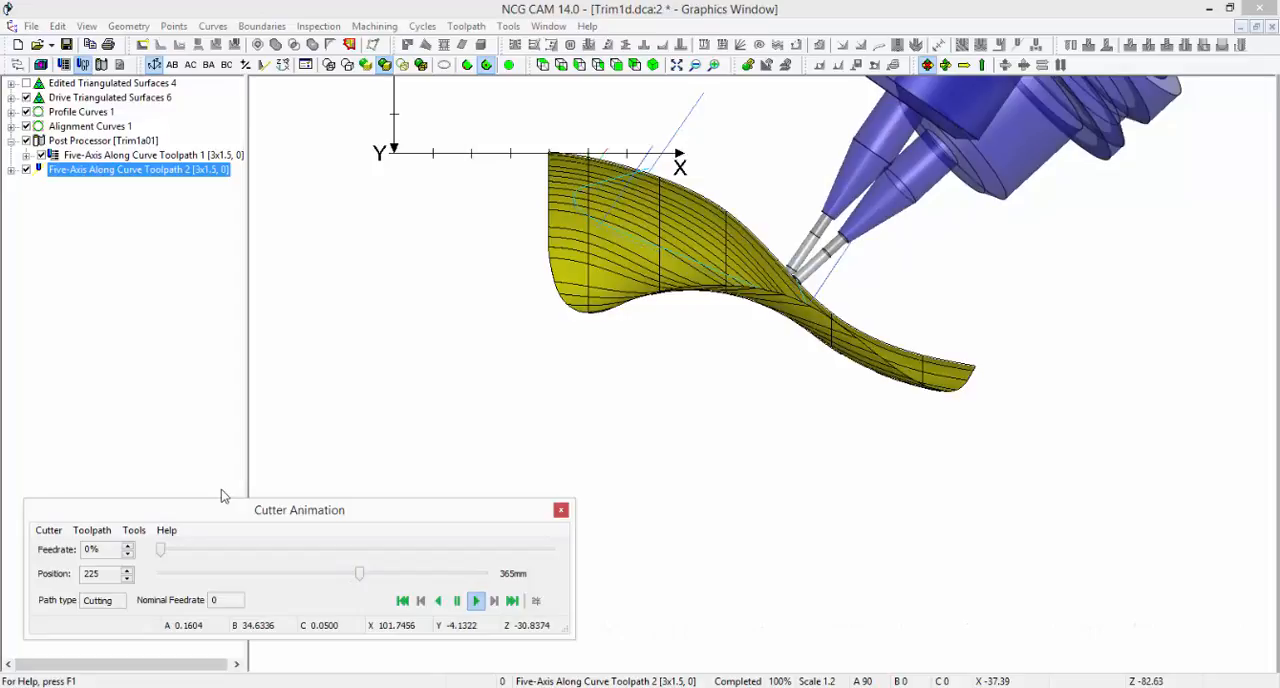